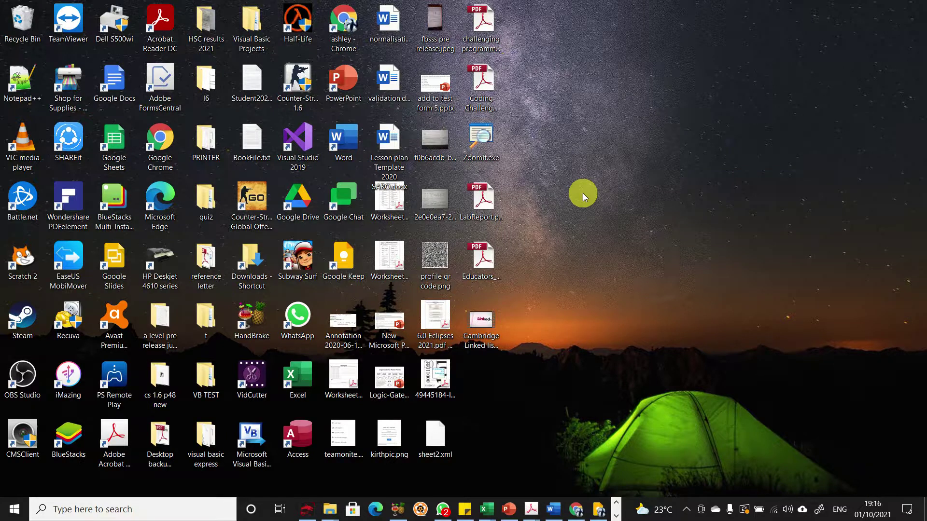
- Capture a rectangular snip of the six desktop icons from OBS Studio to Adobe Acrobat and open it in Snip & Sketch
key("super+shift+s")
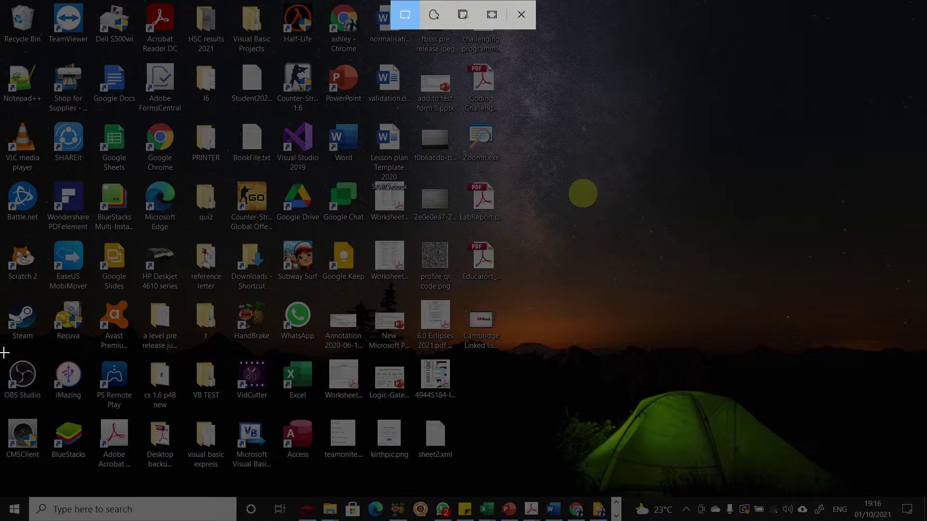
left_click_drag(5, 352, 137, 471)
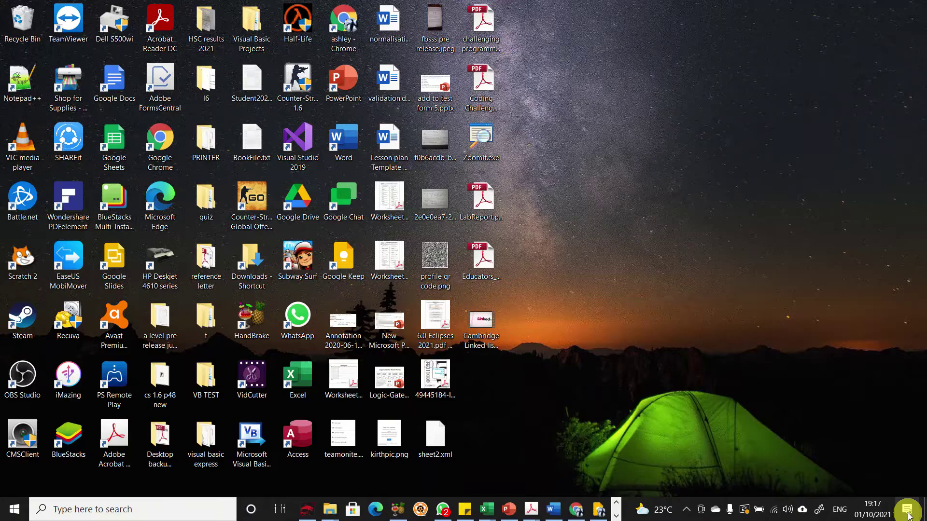
left_click(902, 507)
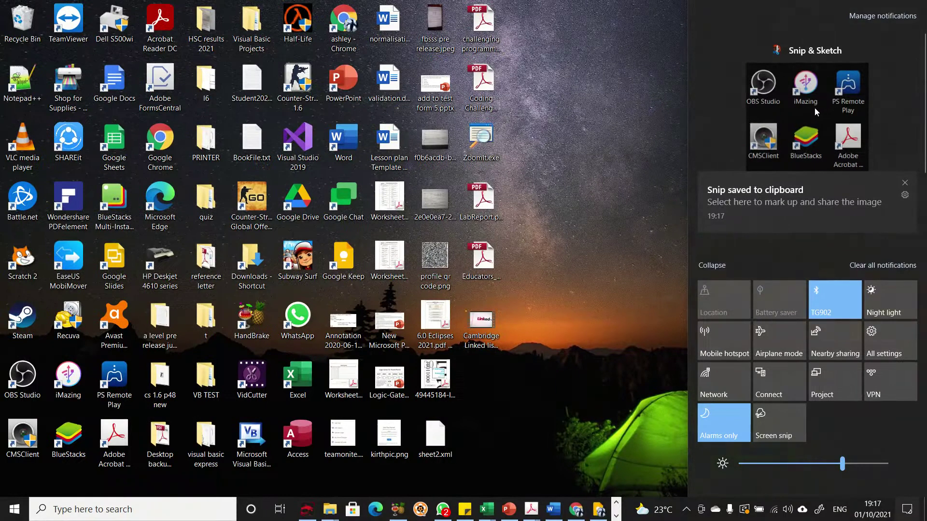
left_click(817, 109)
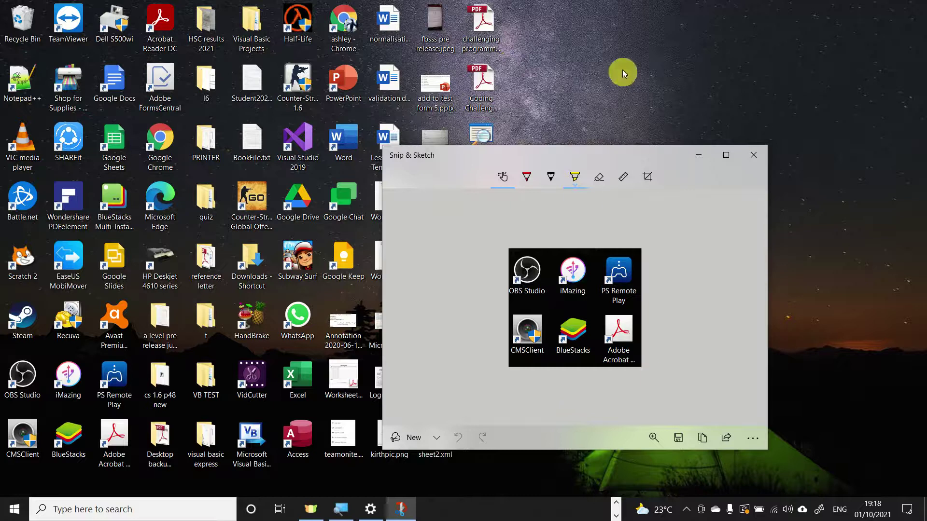
- Create a new folder named screenshots on the desktop
right_click(621, 53)
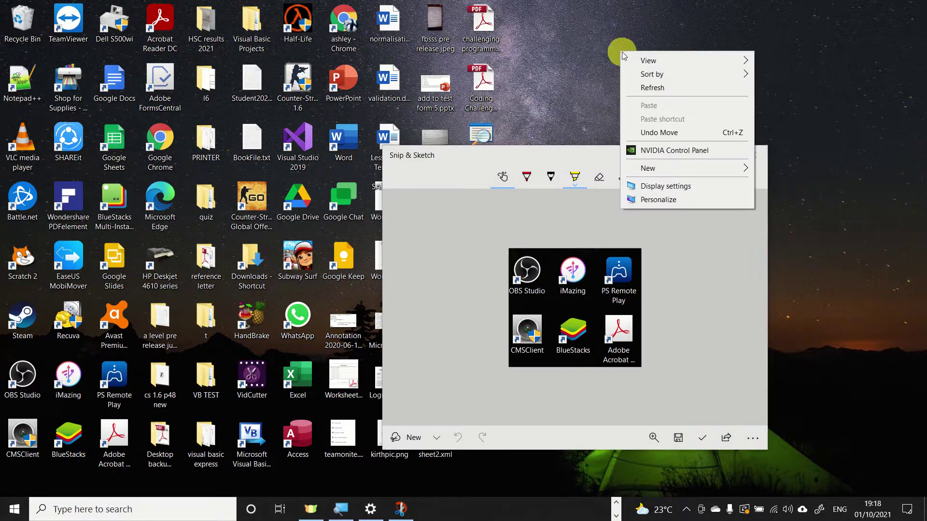
mouse_move(685, 168)
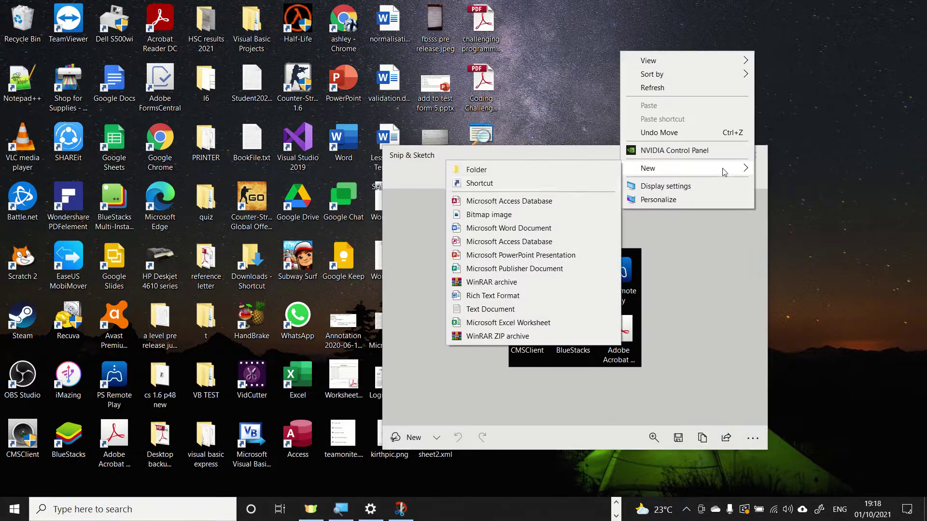
left_click(581, 172)
type("s")
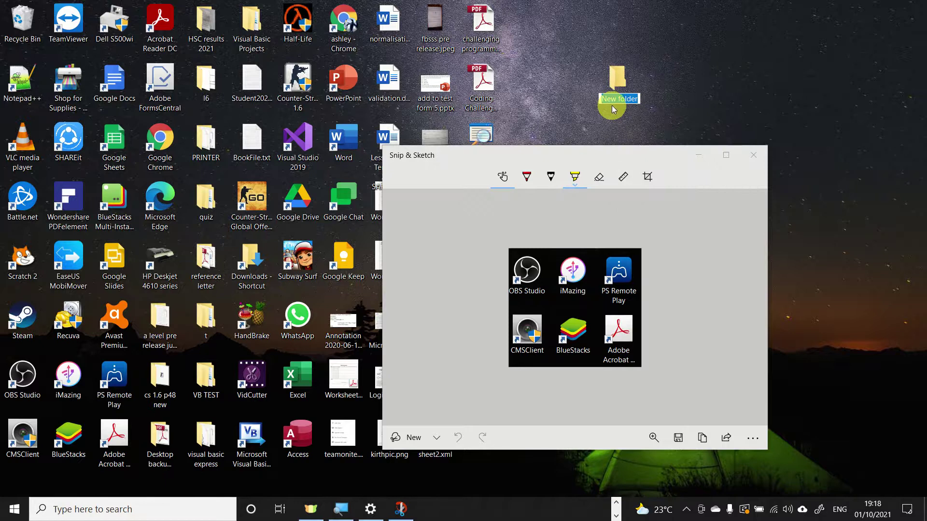
type("creenshots")
key("Return")
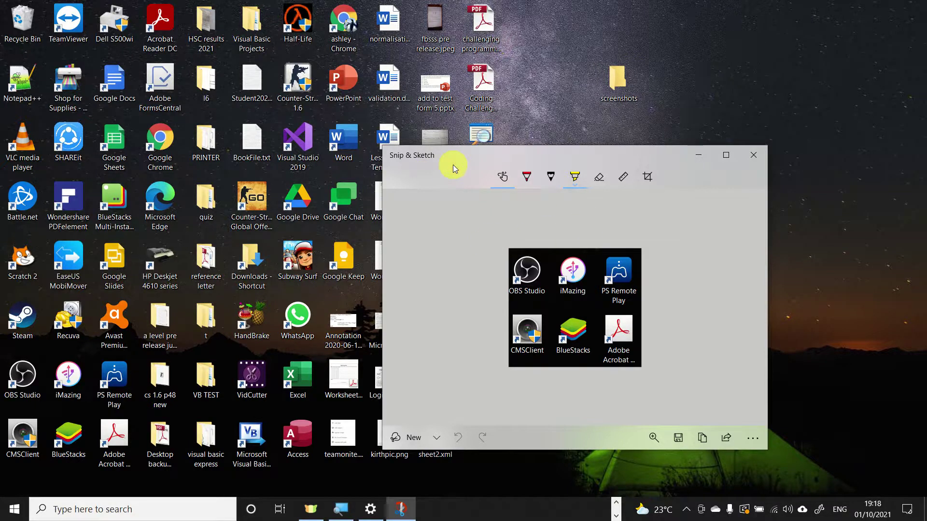
key("ctrl+s")
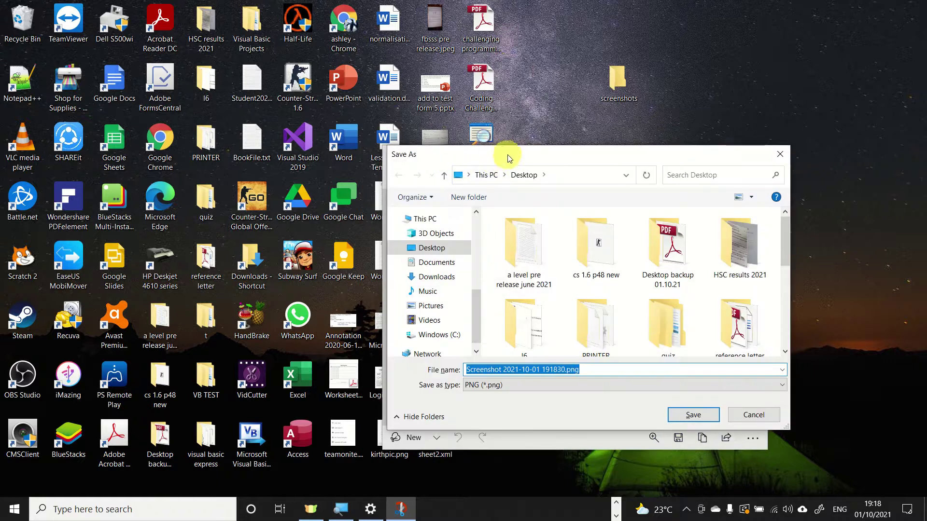
mouse_move(509, 157)
left_mouse_down()
mouse_move(524, 240)
mouse_move(485, 184)
left_mouse_up()
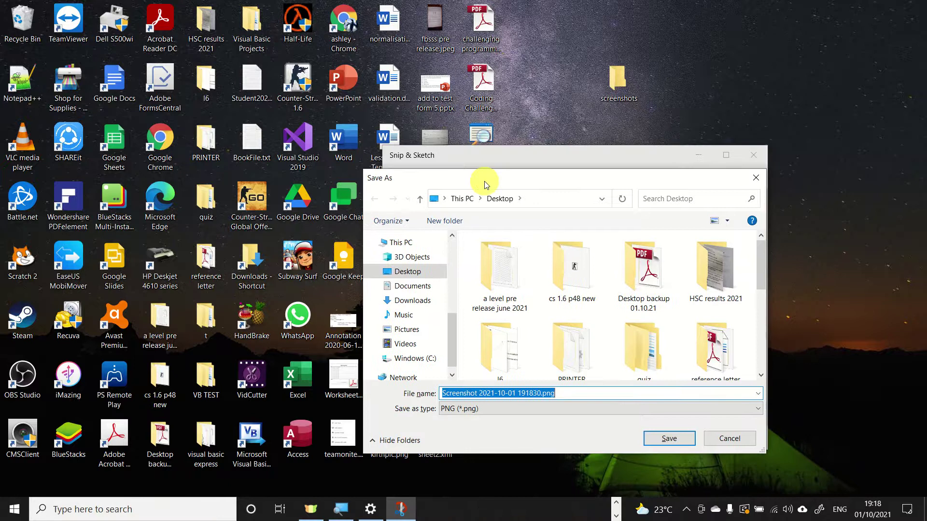
left_click(756, 178)
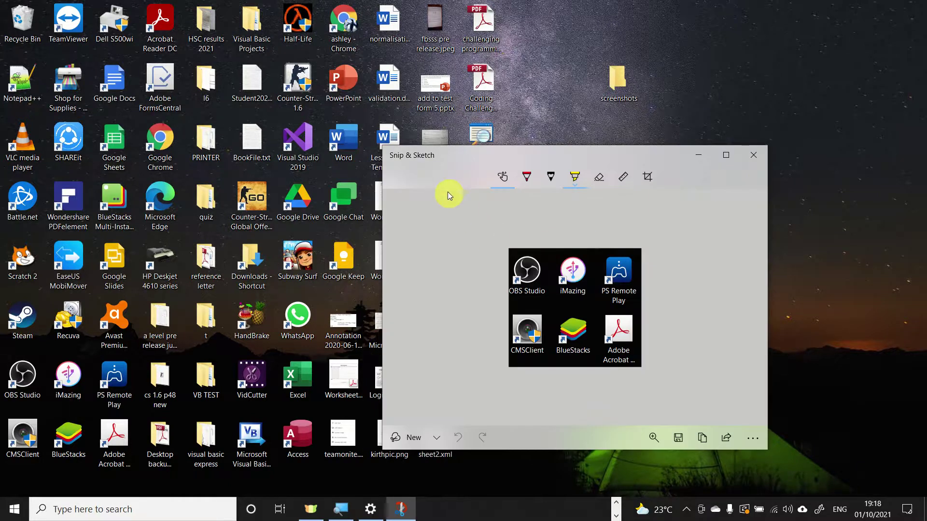
- Start saving the snip and choose the screenshots folder on the Desktop as its location
left_click(448, 175)
key("ctrl+s")
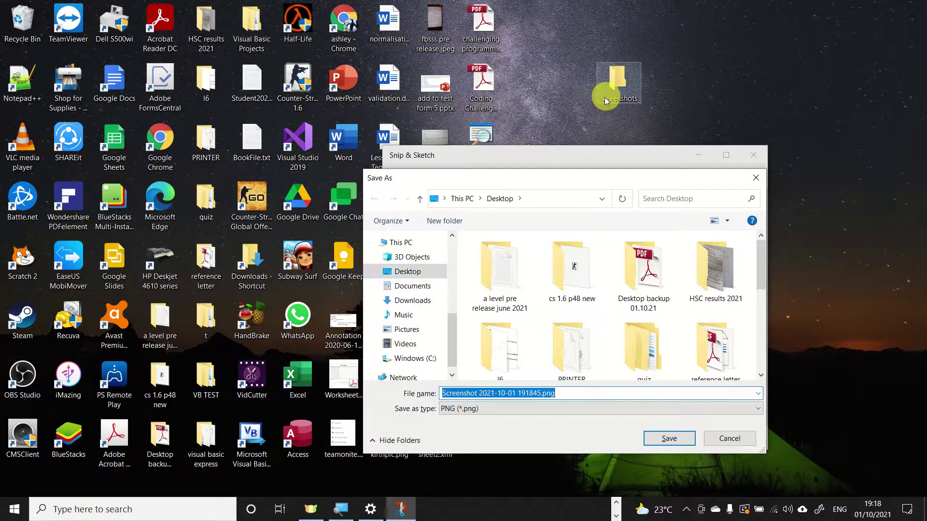
left_click(421, 277)
scroll(494, 292, "down", 5)
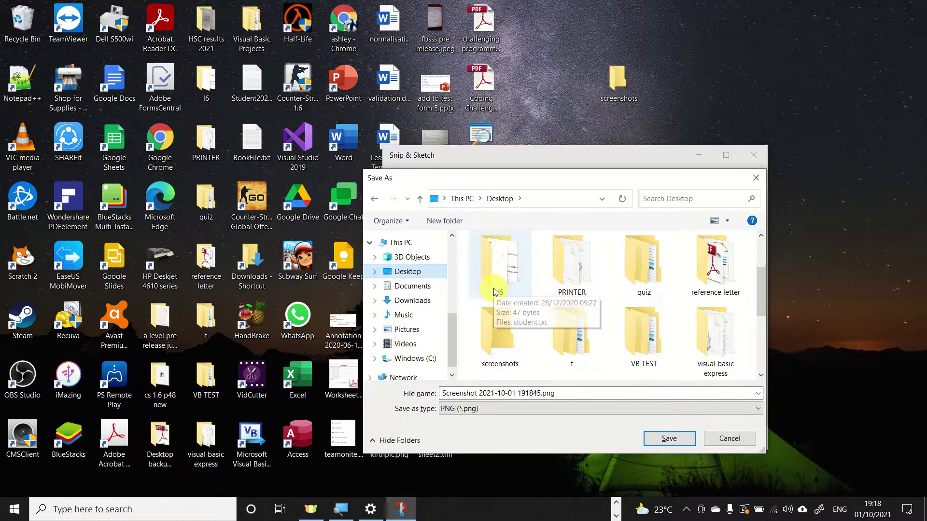
scroll(494, 292, "down", 5)
scroll(493, 291, "up", 10)
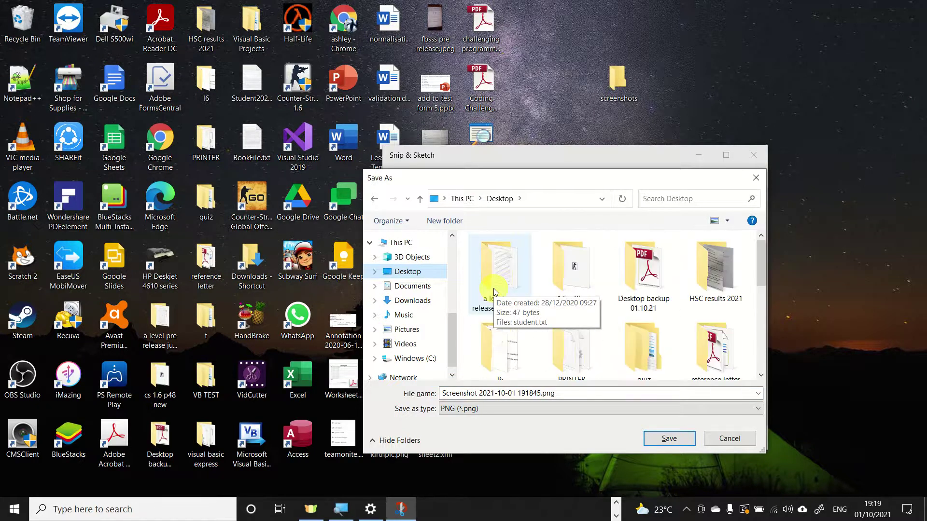
left_click(521, 282)
scroll(522, 282, "down", 3)
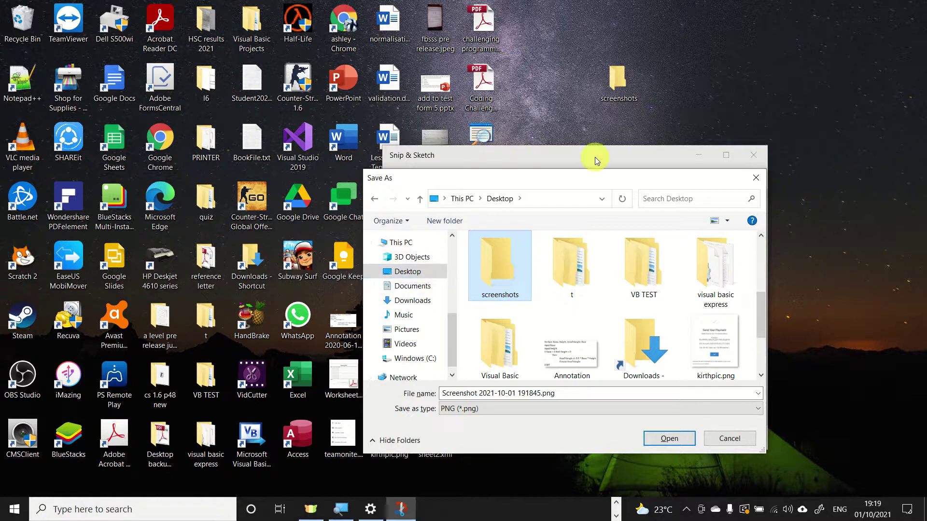
double_click(511, 259)
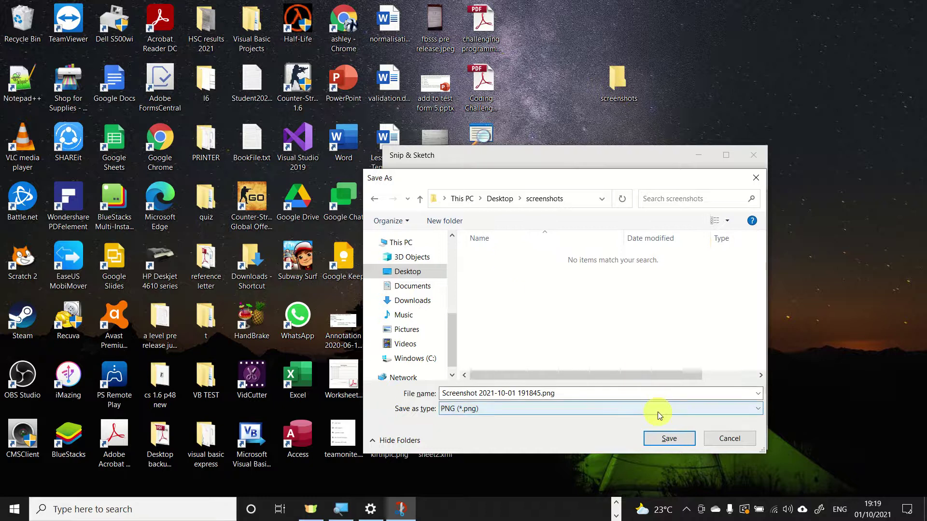
- Save the snip as a PNG file named question1 and close Snip & Sketch
left_click(616, 394)
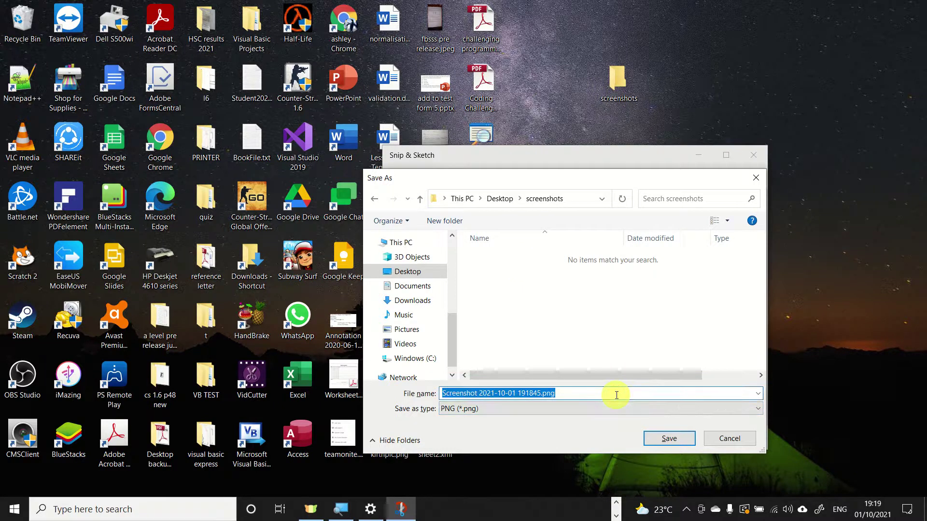
type("question1")
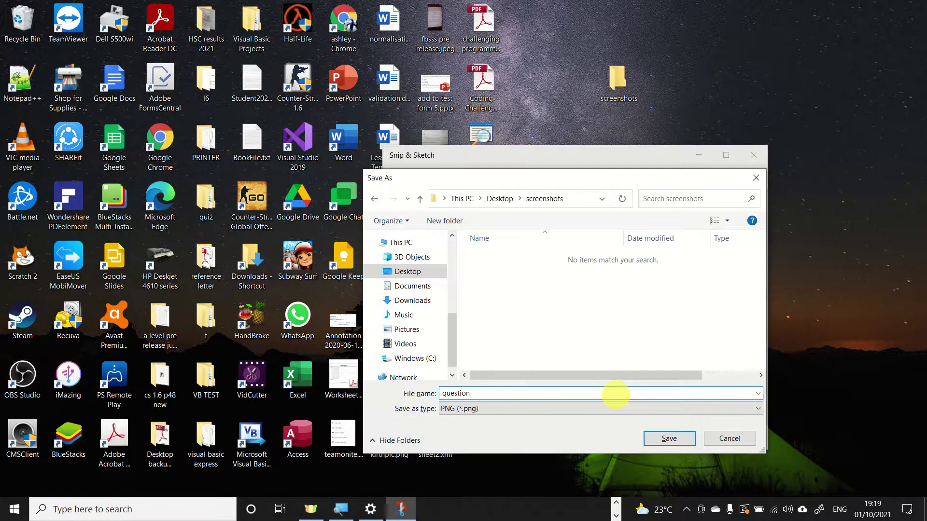
left_click(673, 439)
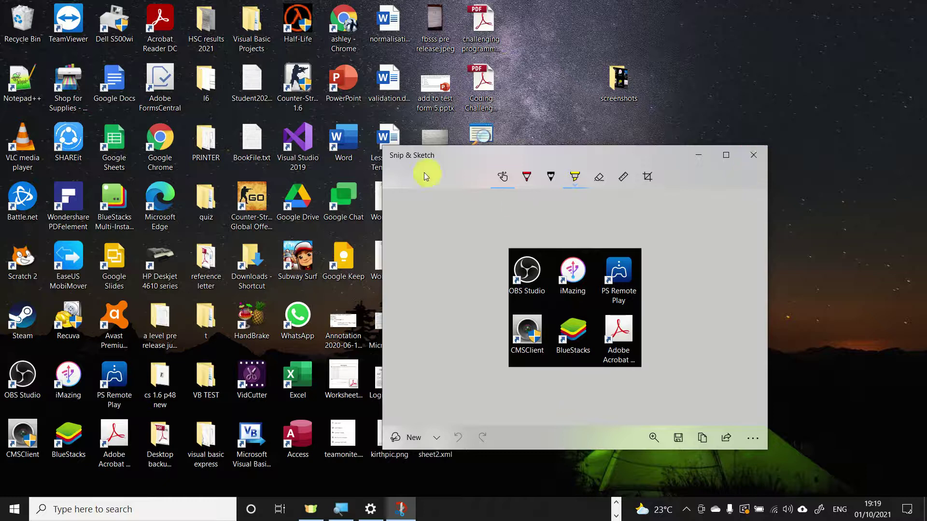
left_click(749, 160)
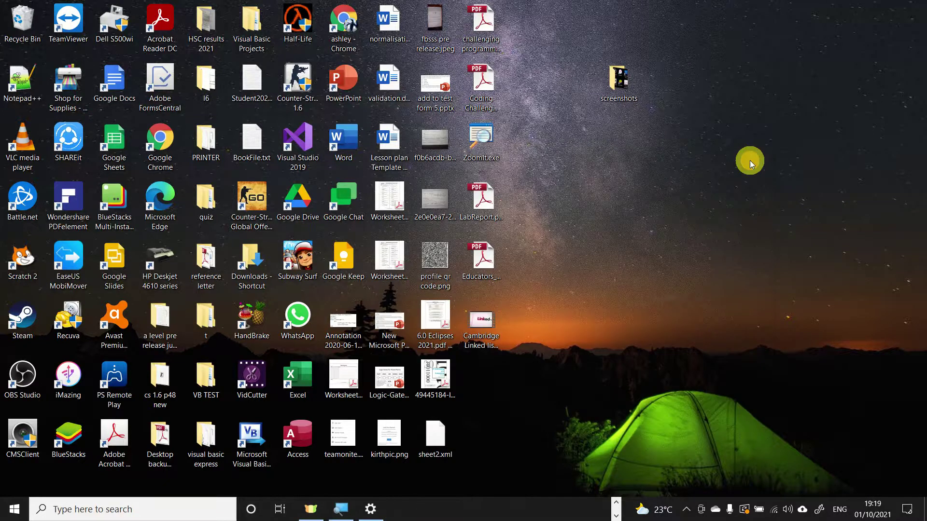
- Open the screenshots folder from the desktop, view question1.png in the image viewer and close the viewer
double_click(622, 75)
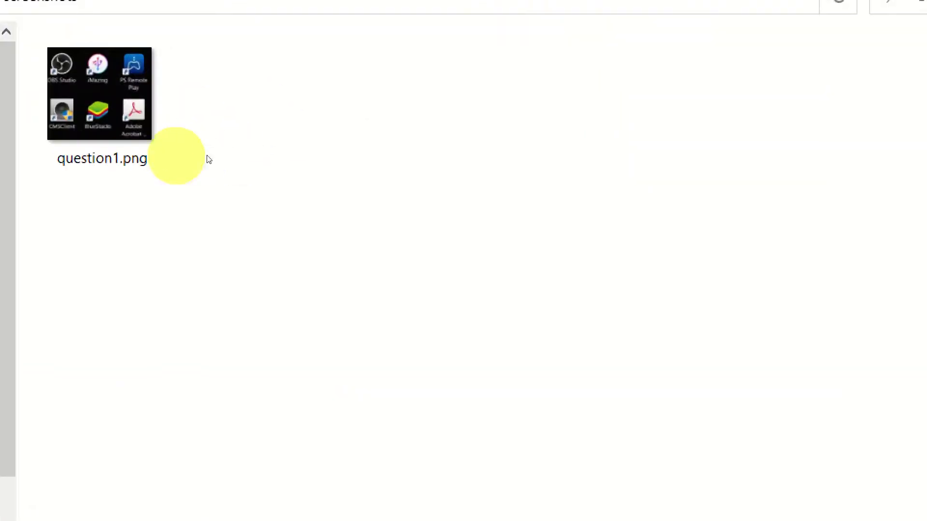
left_click(176, 124)
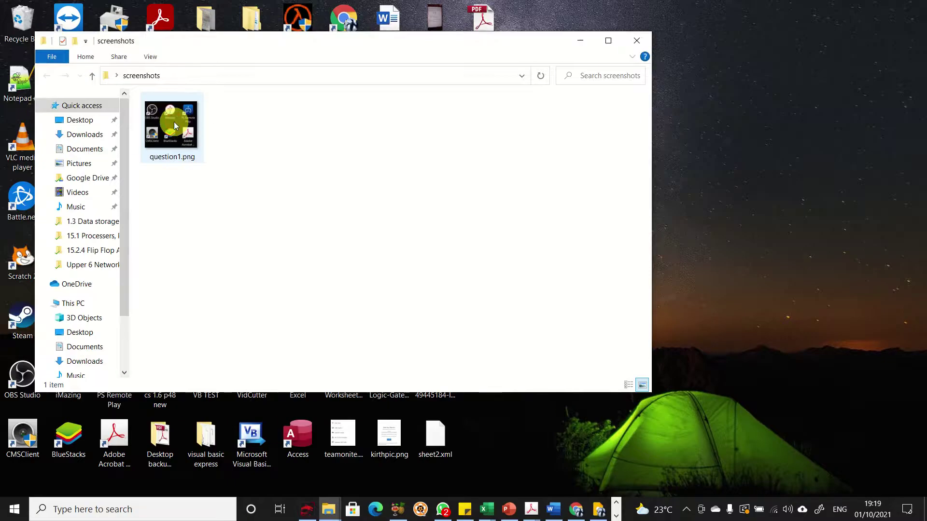
double_click(174, 125)
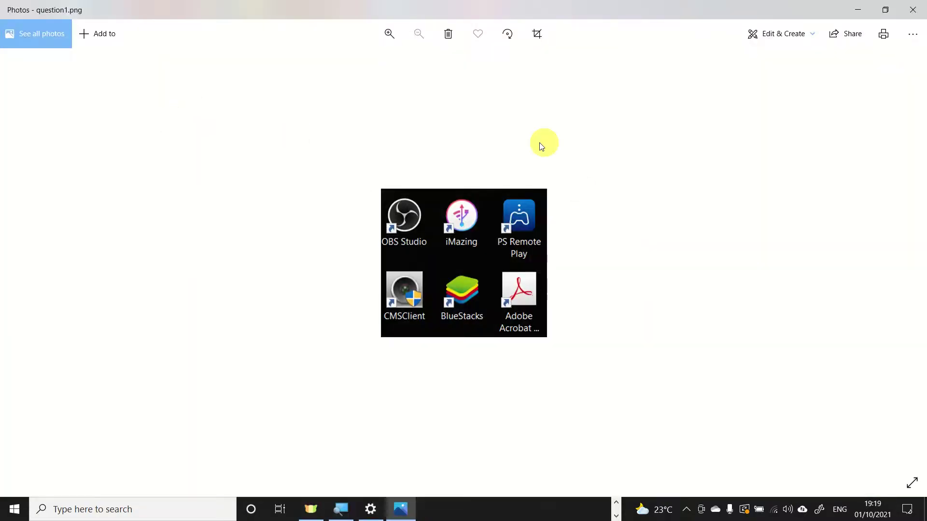
left_click(923, 13)
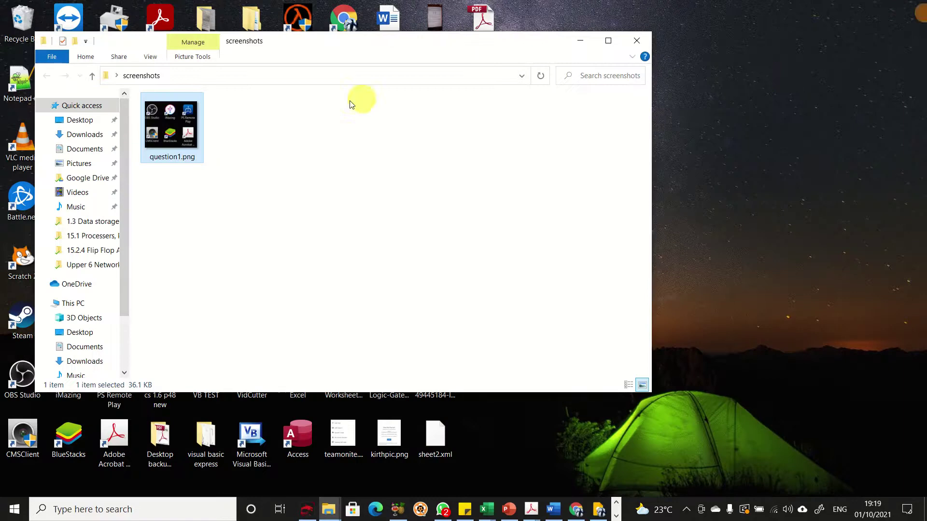
- Copy question1.png from the screenshots folder and open a blank document in a maximized Word window, launching it with winword
right_click(183, 131)
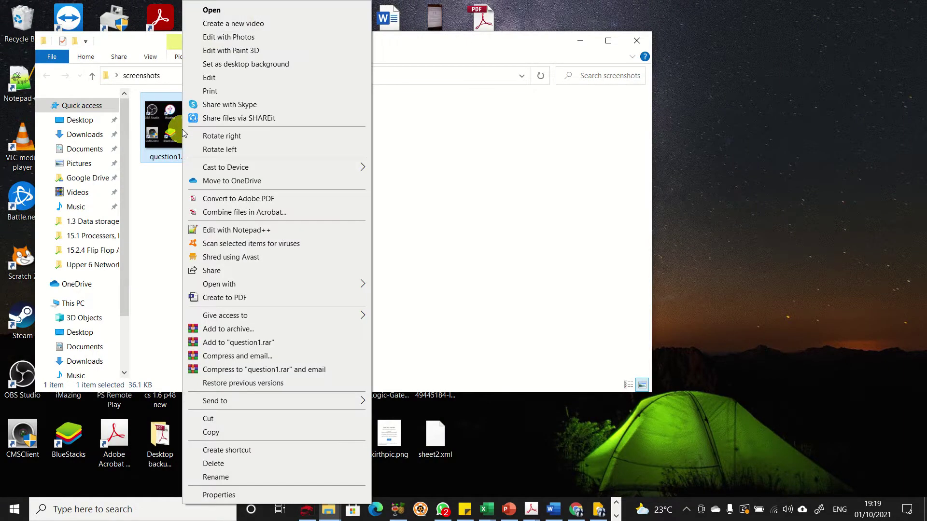
left_click(216, 432)
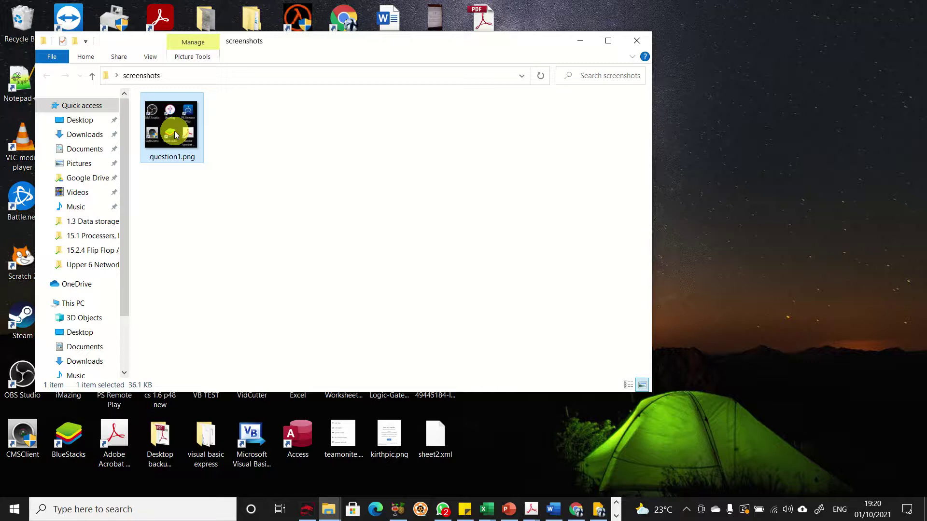
key("super+r")
type("winword")
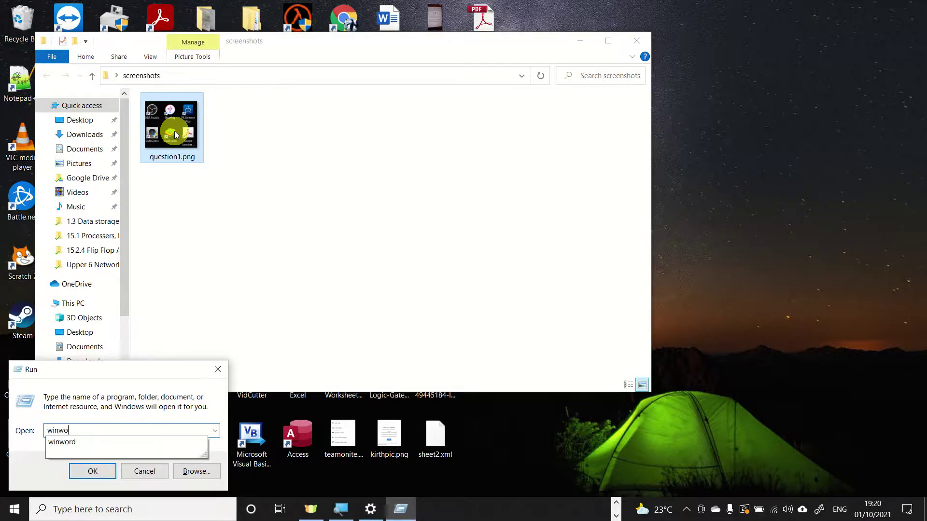
key("Return")
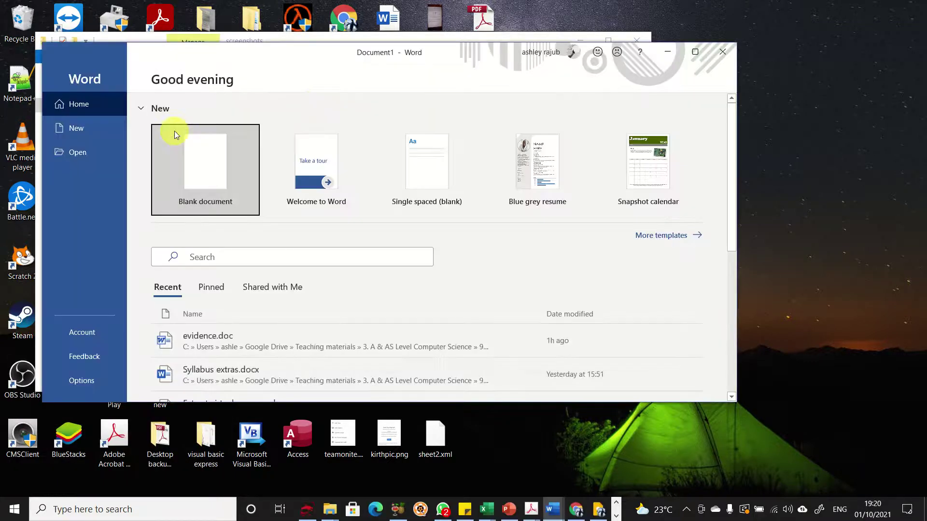
left_click(217, 158)
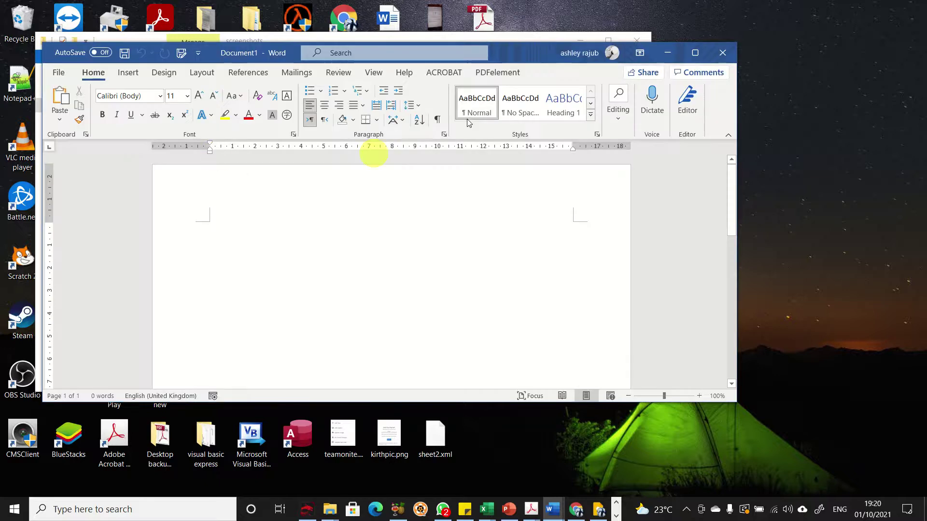
left_click(695, 54)
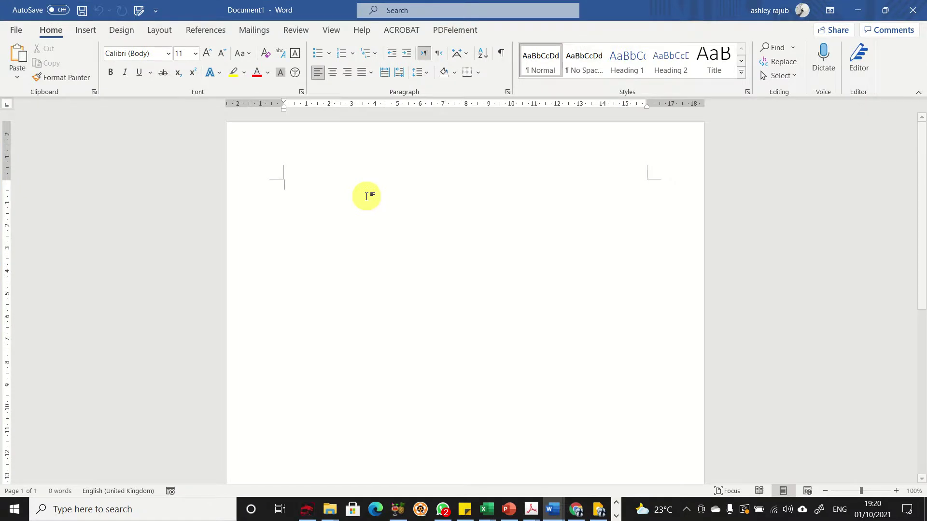
- Paste the copied screenshot twice into the blank document and close it without saving the changes
right_click(366, 196)
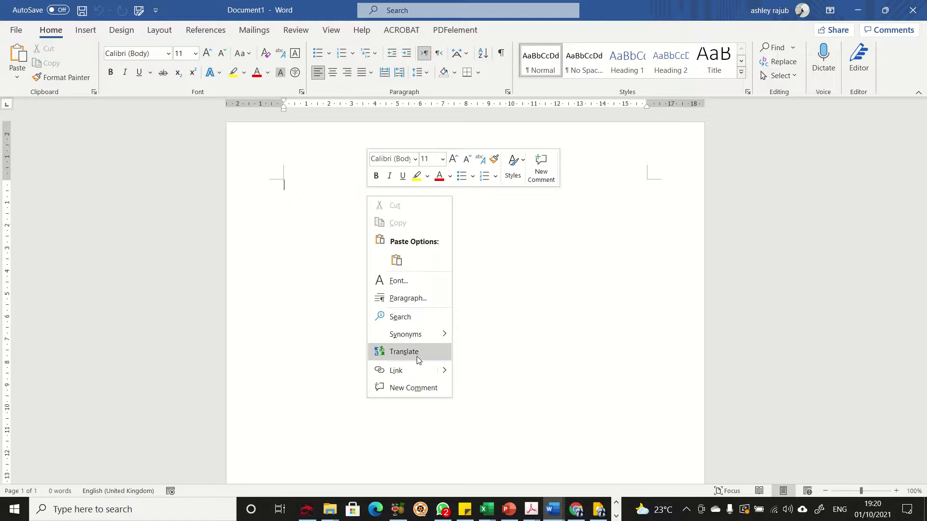
left_click(397, 263)
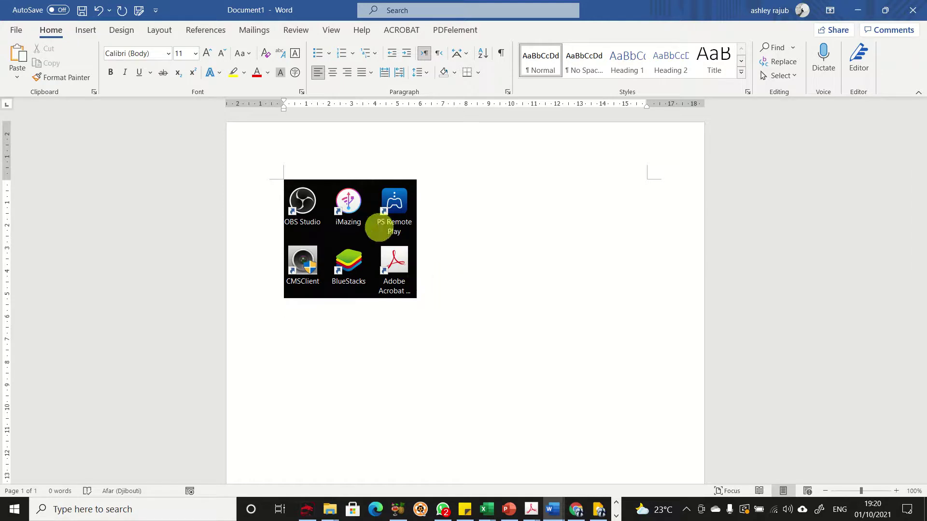
key("ctrl+v")
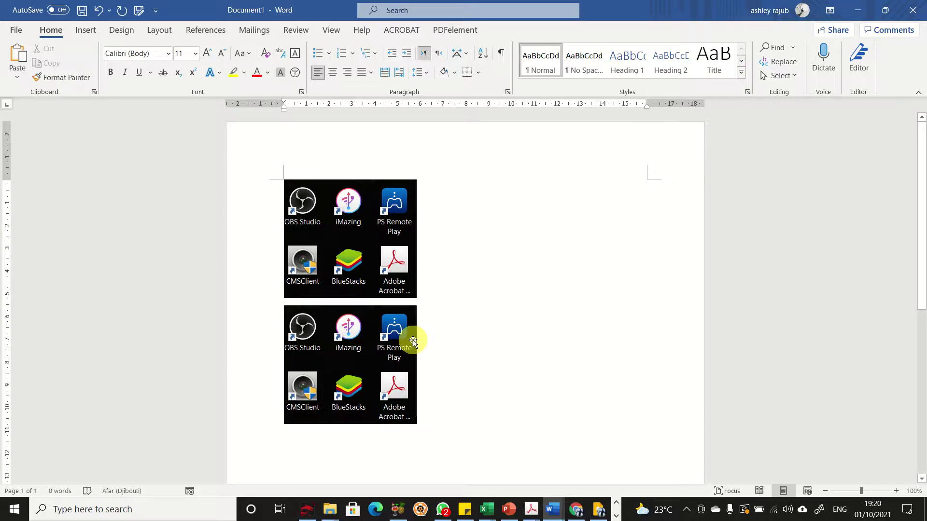
left_click(912, 10)
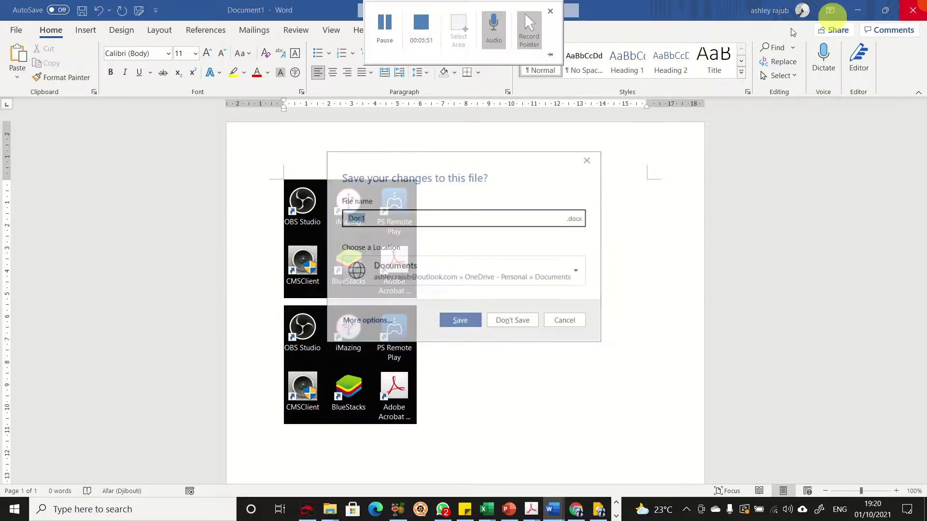
left_click(517, 321)
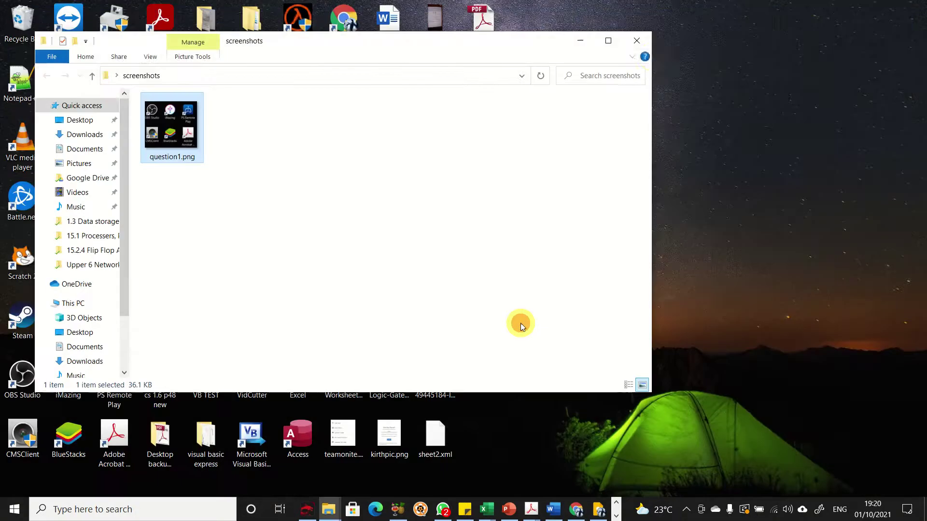
- Close the screenshots folder and open Screenshot (2).png from the Screenshots folder inside Pictures
left_click(639, 44)
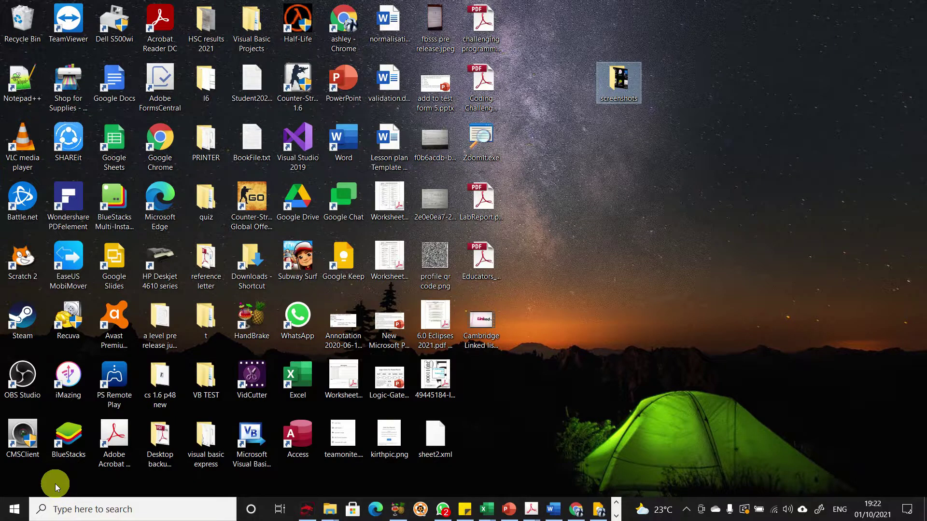
left_click(14, 512)
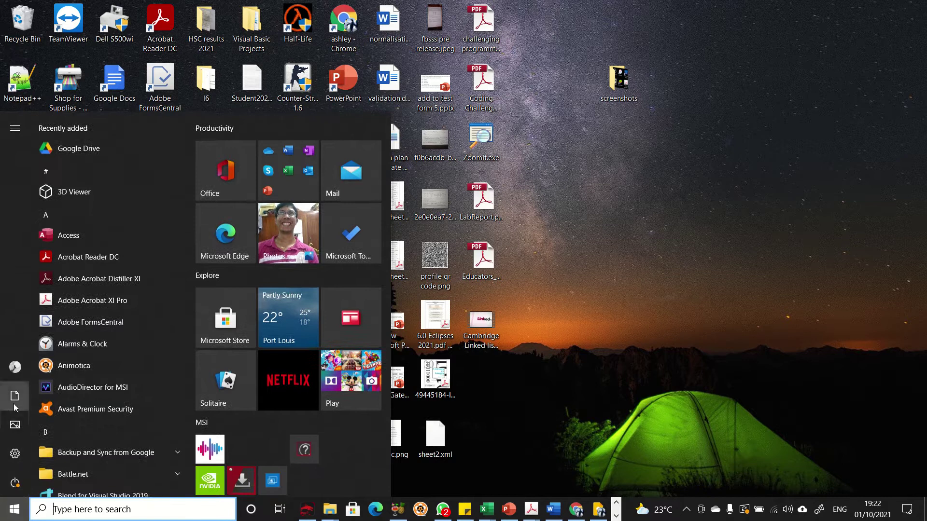
mouse_move(17, 425)
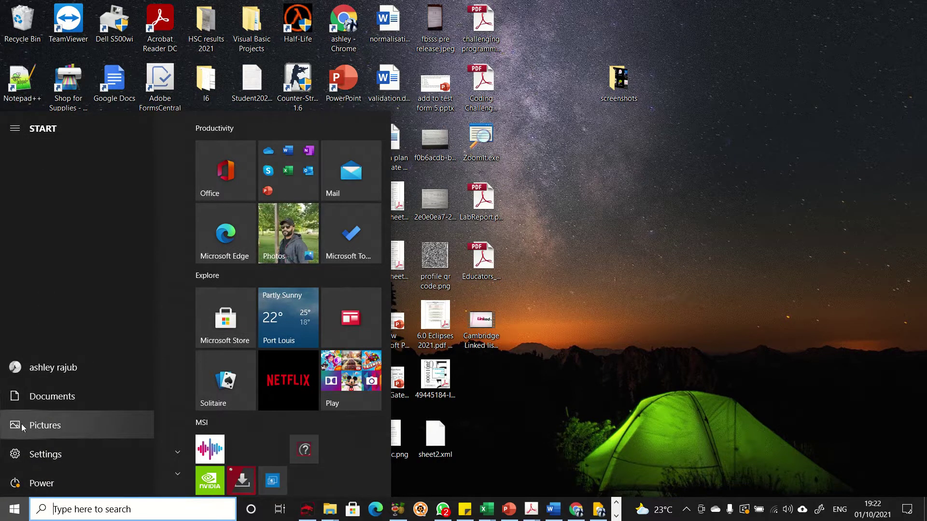
left_click(22, 424)
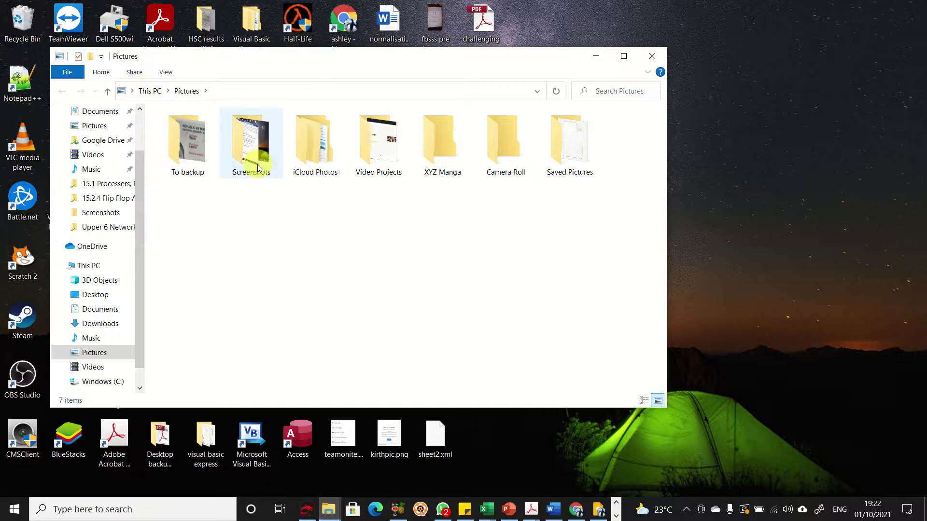
mouse_move(269, 143)
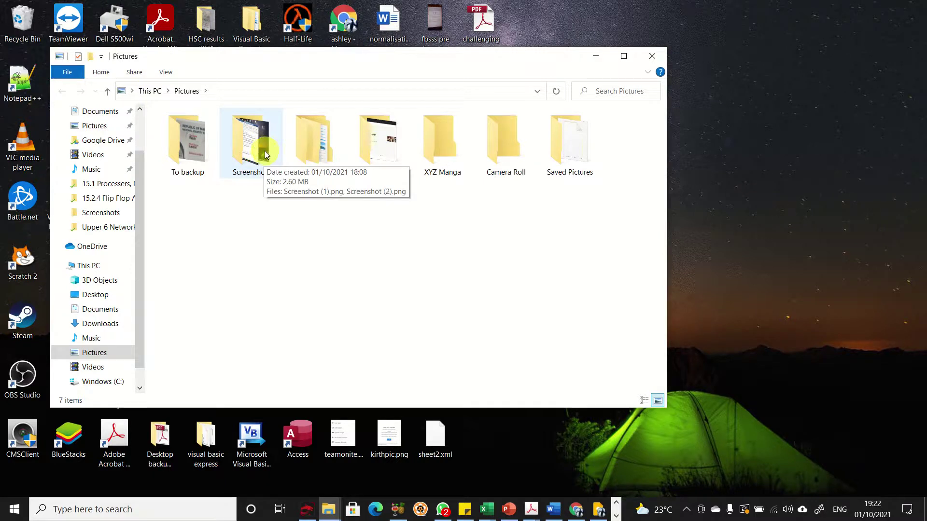
double_click(263, 150)
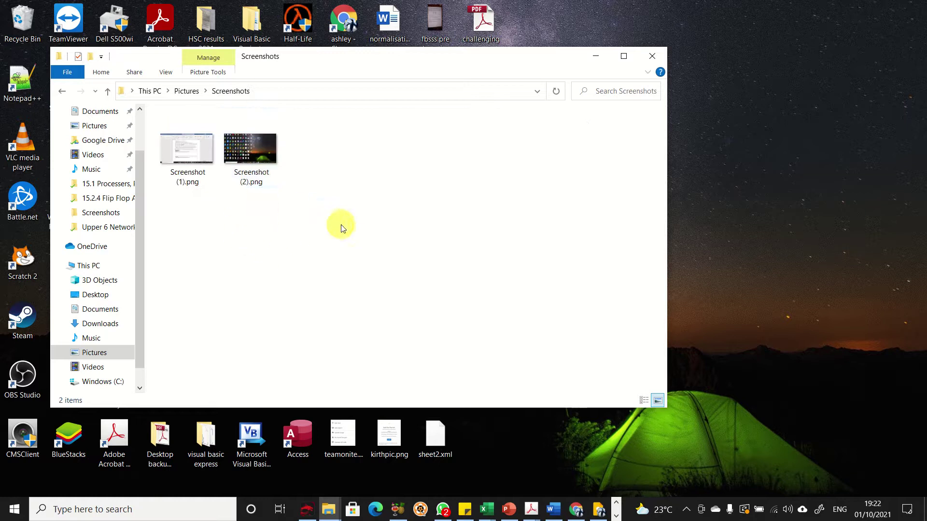
double_click(272, 153)
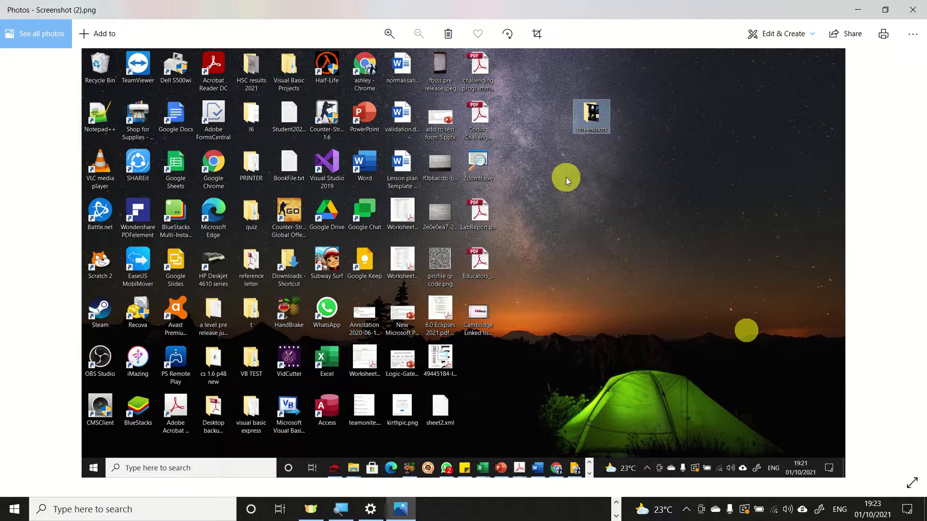
- Crop the screenshot to the block of six desktop icons ending at sheet2.xml, save it as a copy and close the image viewer
left_click(537, 35)
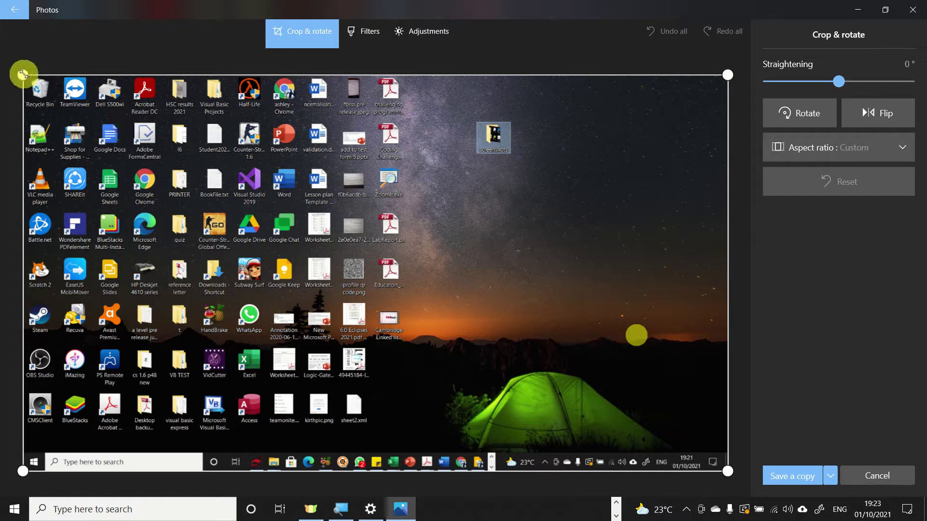
left_click_drag(24, 75, 265, 345)
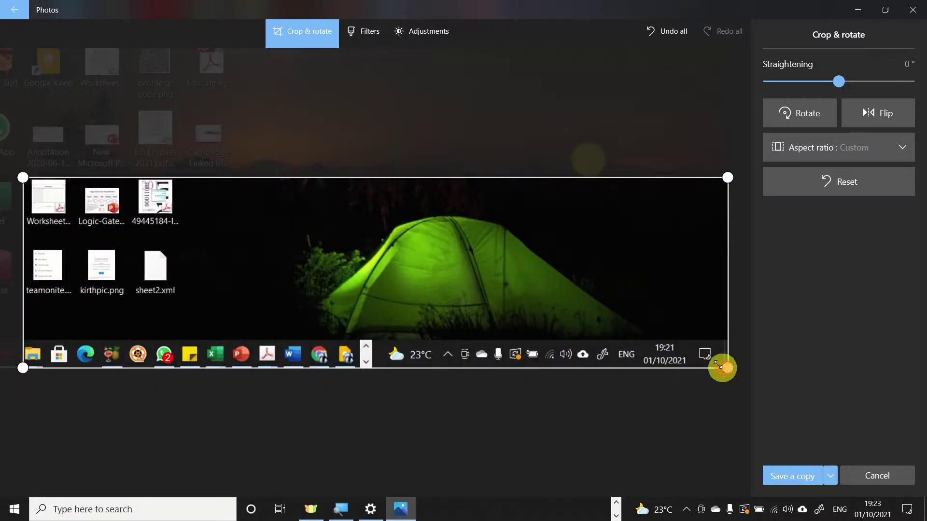
left_click_drag(720, 367, 184, 306)
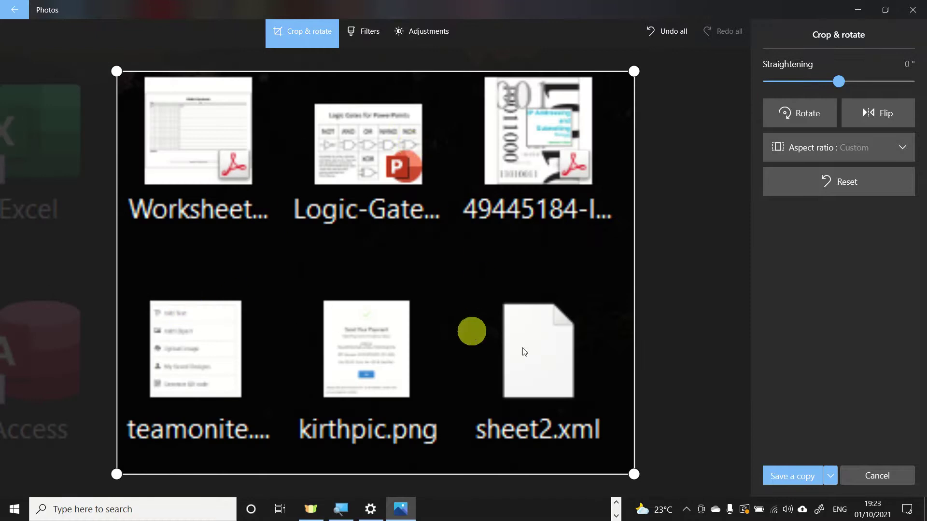
left_click(799, 480)
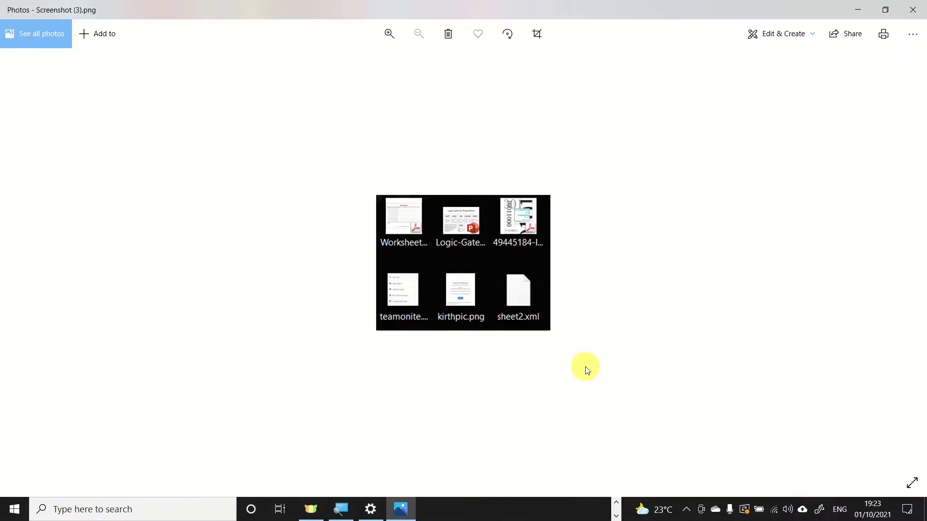
left_click(912, 10)
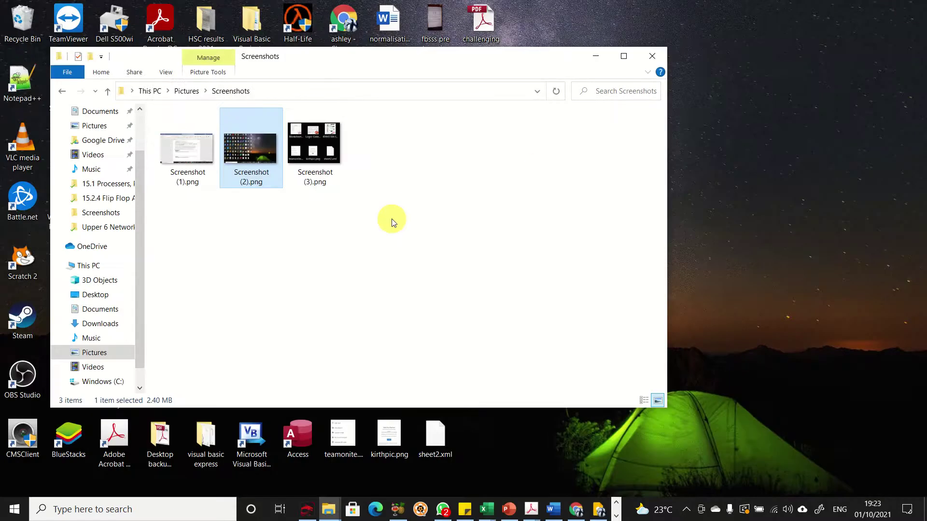
- View the cropped copy Screenshot (3).png, then close the viewer and the Screenshots folder
left_click(392, 218)
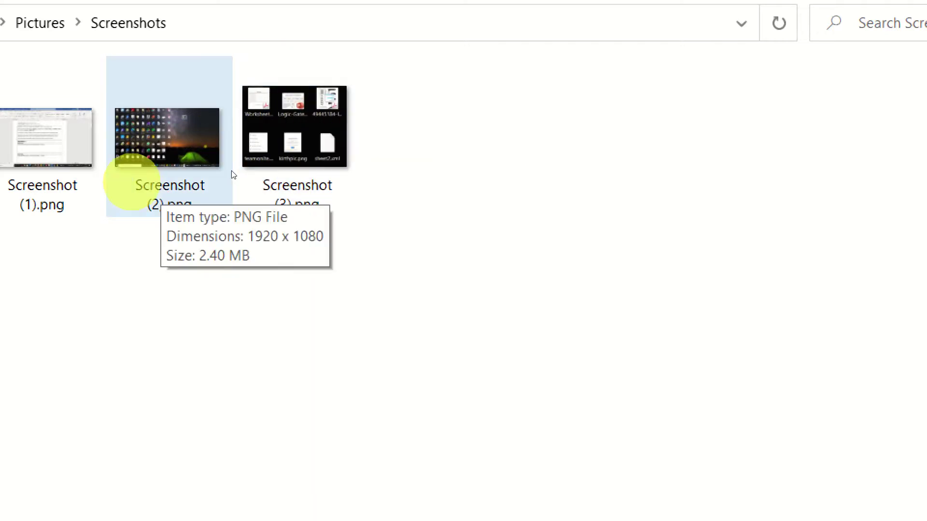
double_click(328, 147)
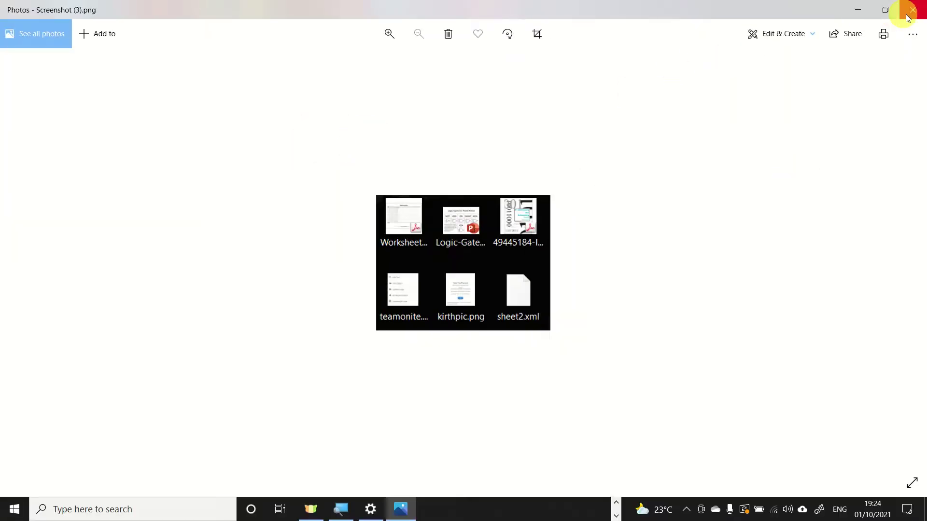
left_click(911, 16)
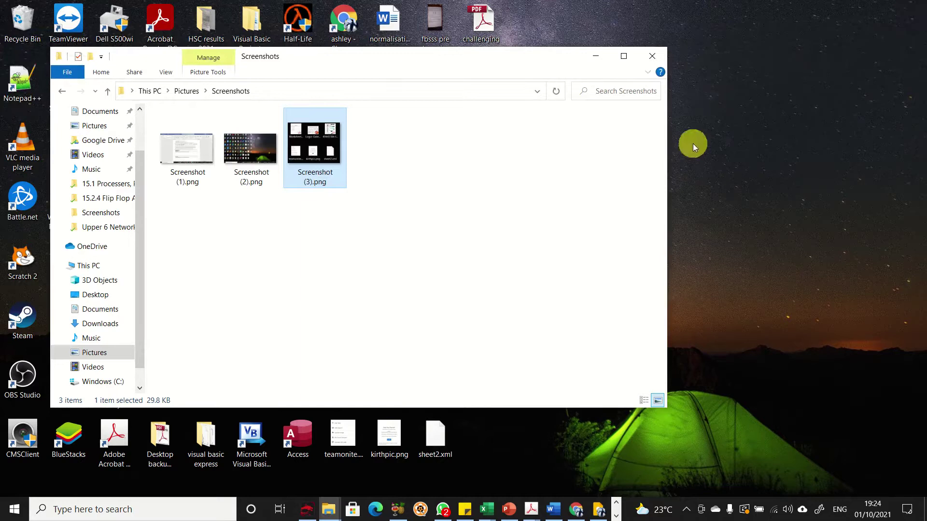
left_click(656, 59)
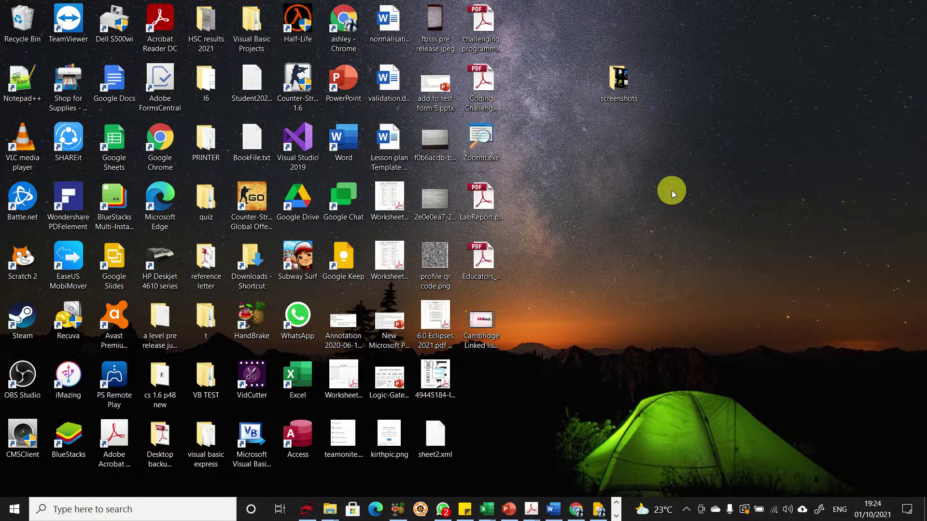
- Reopen the Screenshots folder inside Pictures, select Screenshot (3).png and close the folder window
left_click(15, 509)
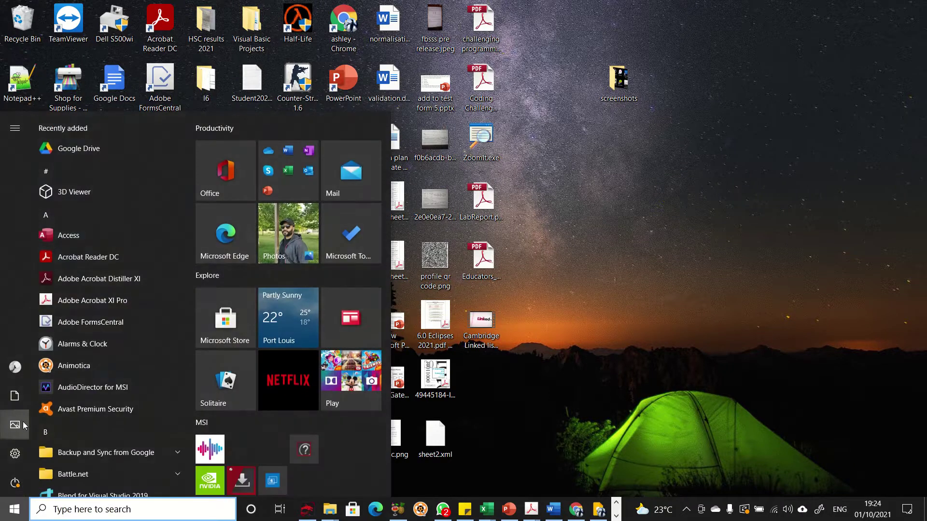
left_click(22, 422)
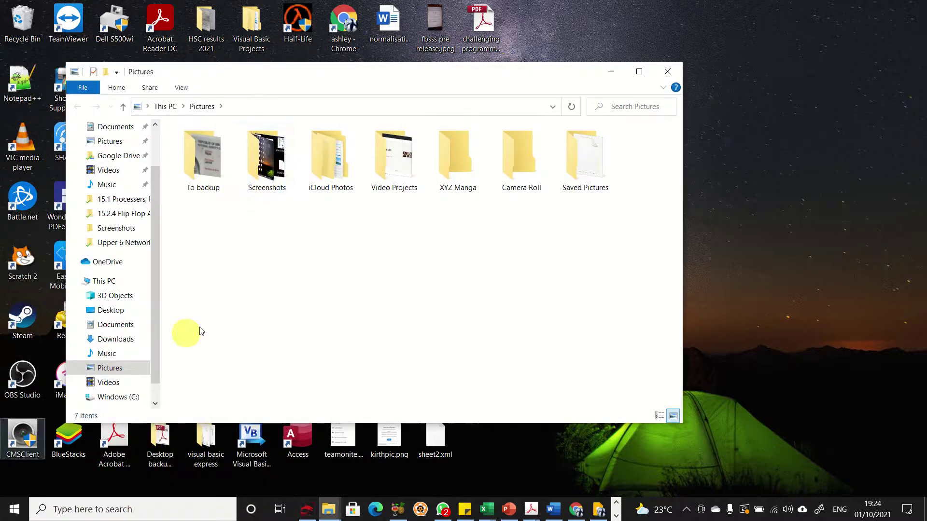
double_click(267, 159)
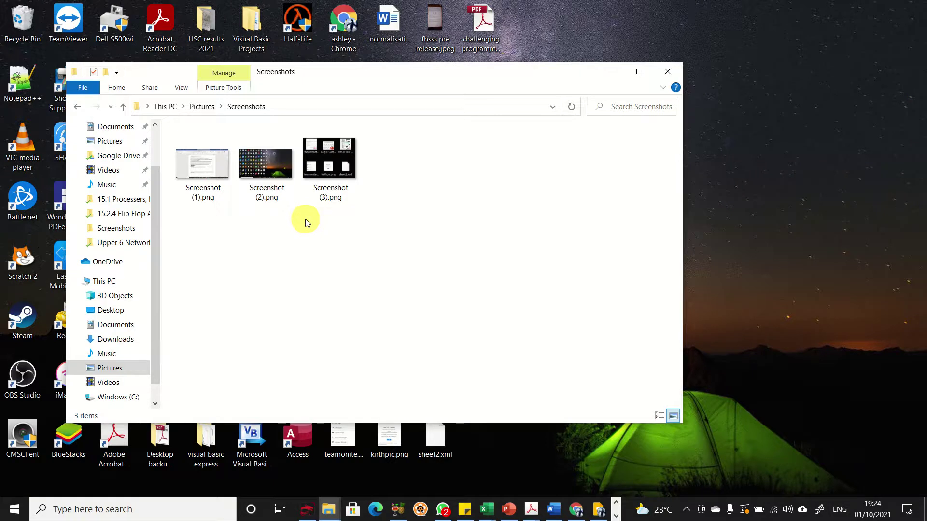
left_click(338, 165)
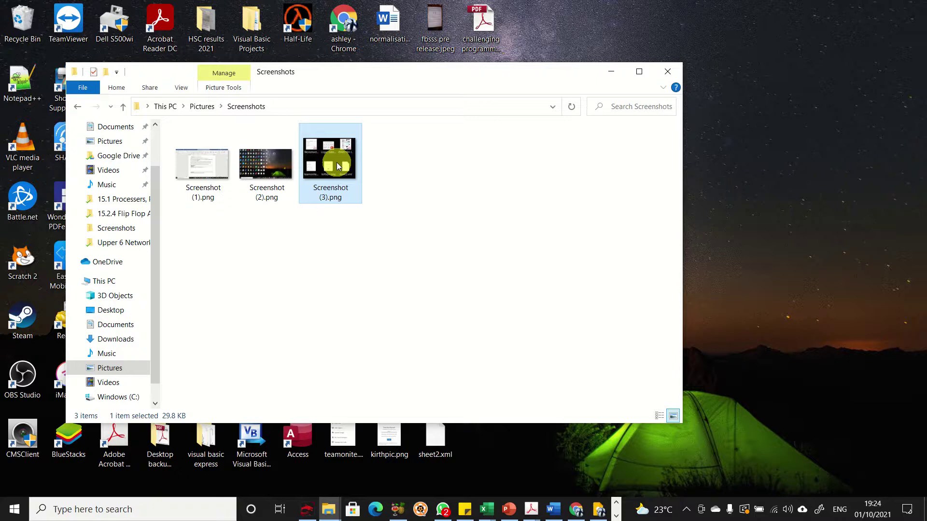
left_click(676, 74)
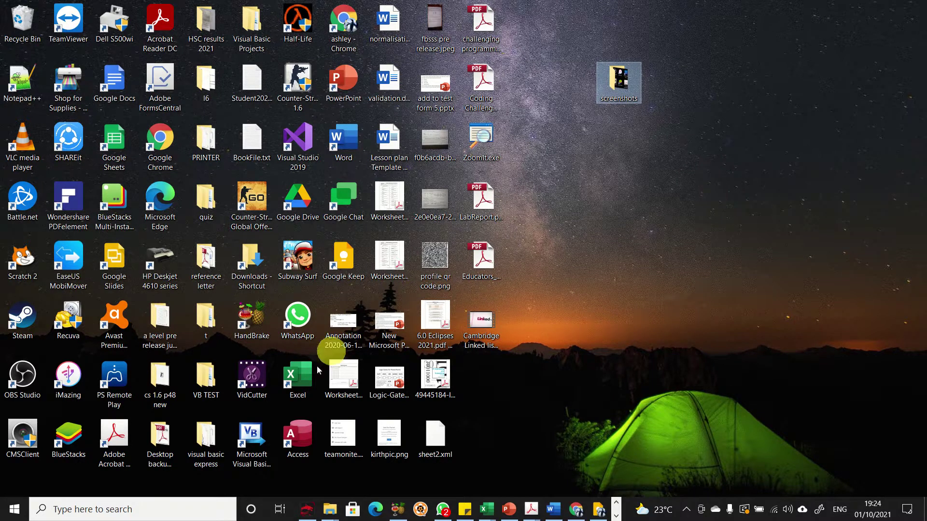
- Search for "snipping", launch Snipping Tool and move its window clear of the desktop icons
left_click(183, 513)
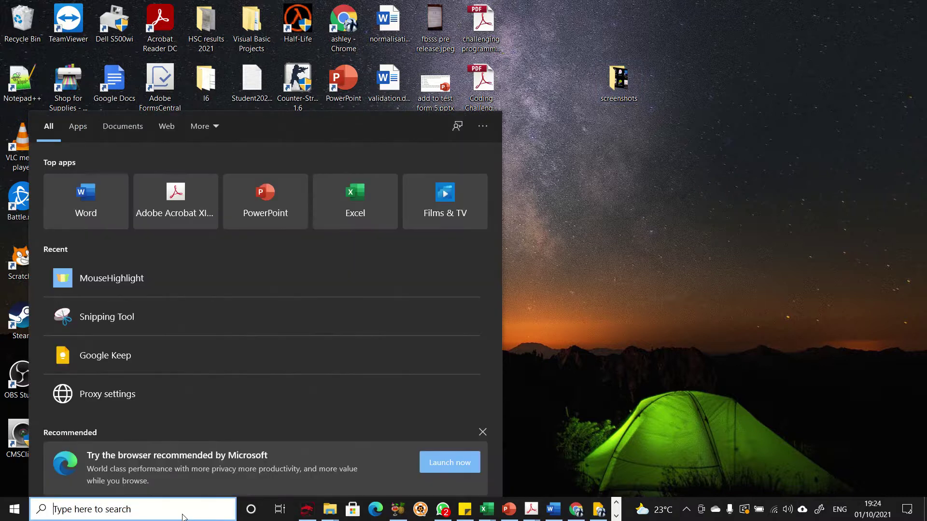
type("snip")
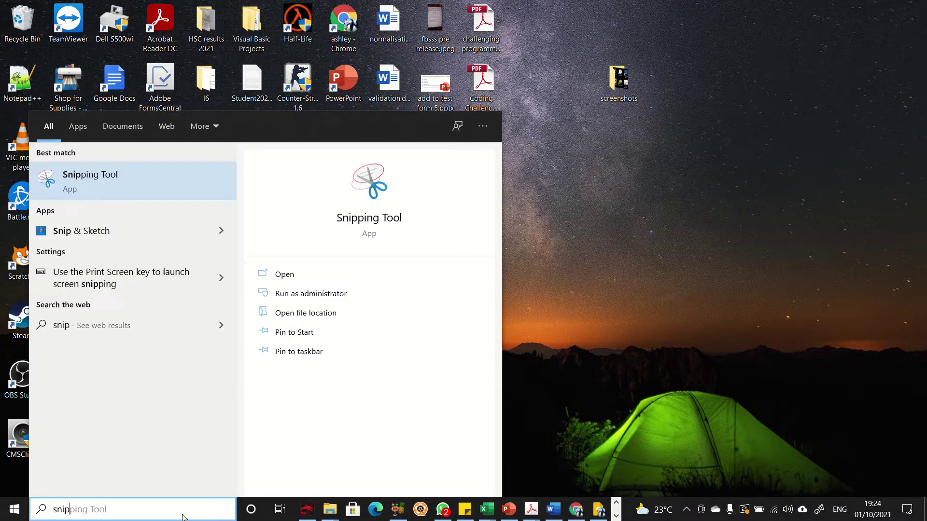
type("ping")
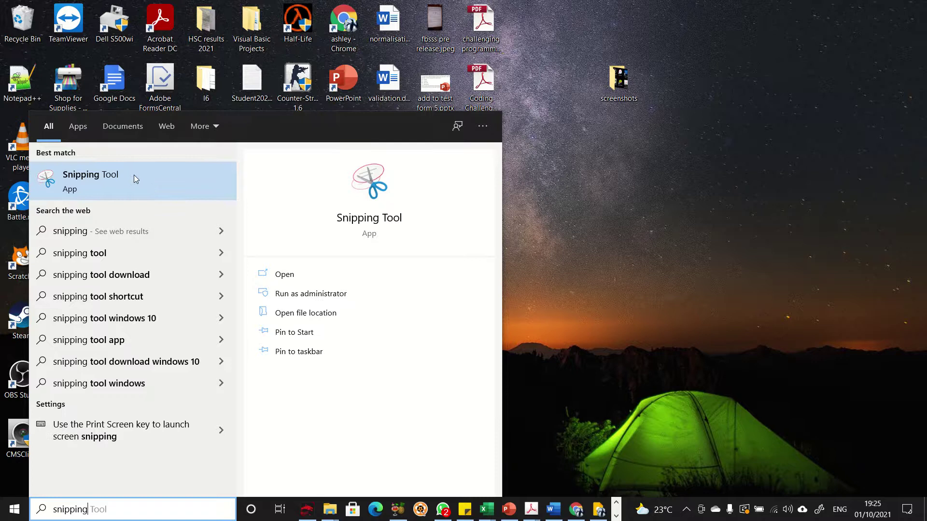
left_click(157, 189)
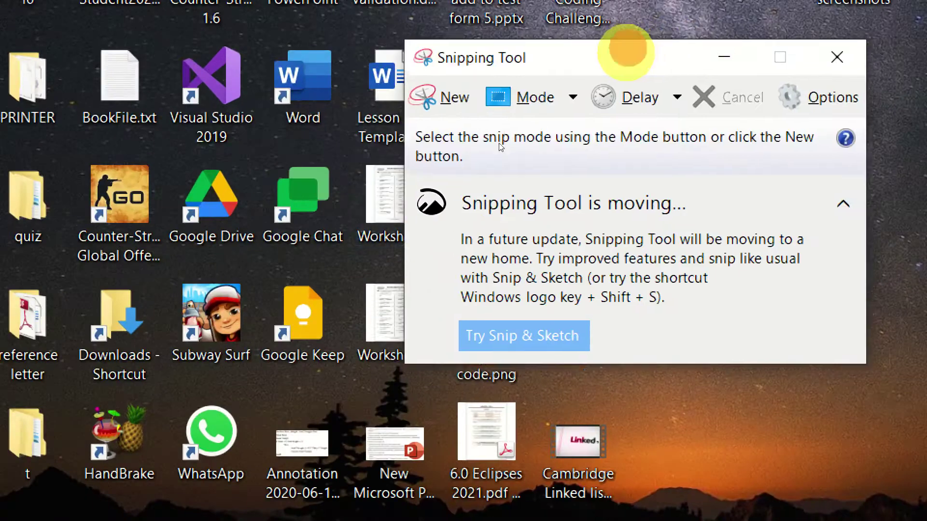
left_click_drag(626, 51, 594, 145)
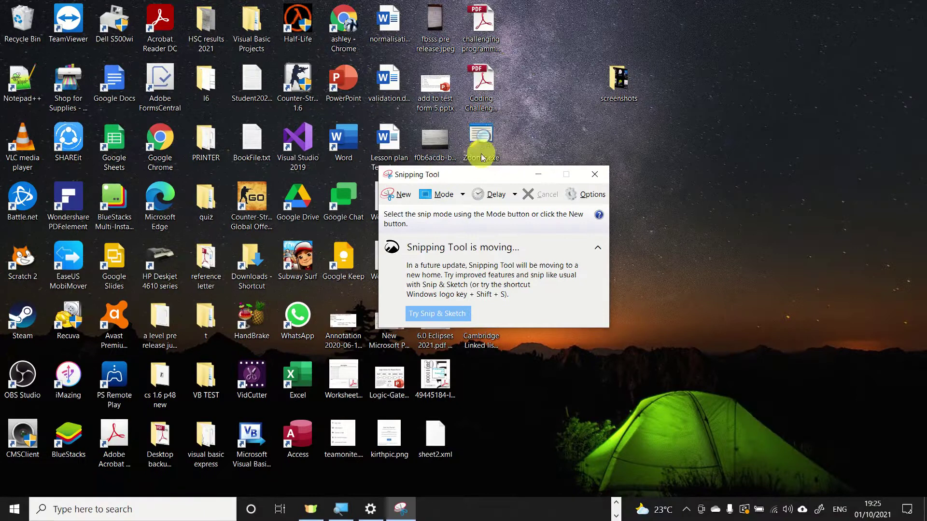
left_click_drag(475, 175, 718, 169)
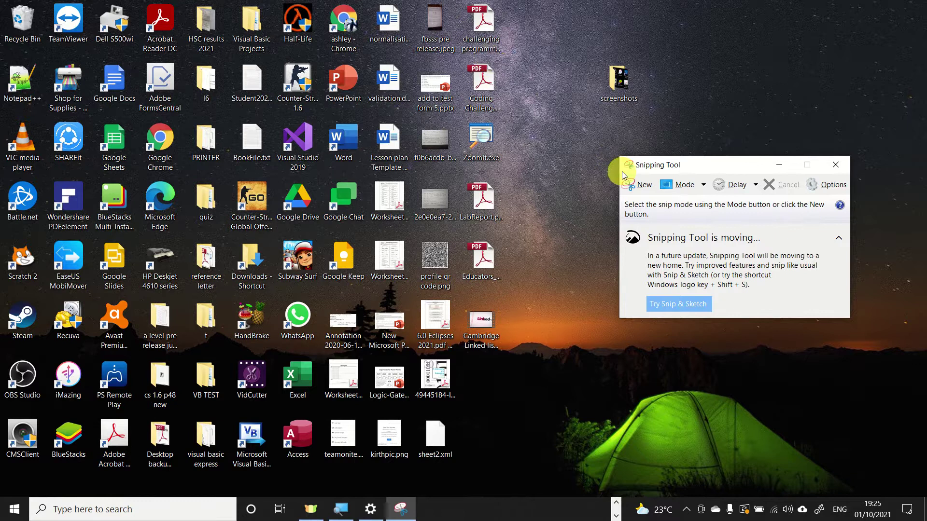
- Capture a new snip around the four desktop icons from fbsss pre release jpeg to the Coding Challenges PDF
left_click(645, 188)
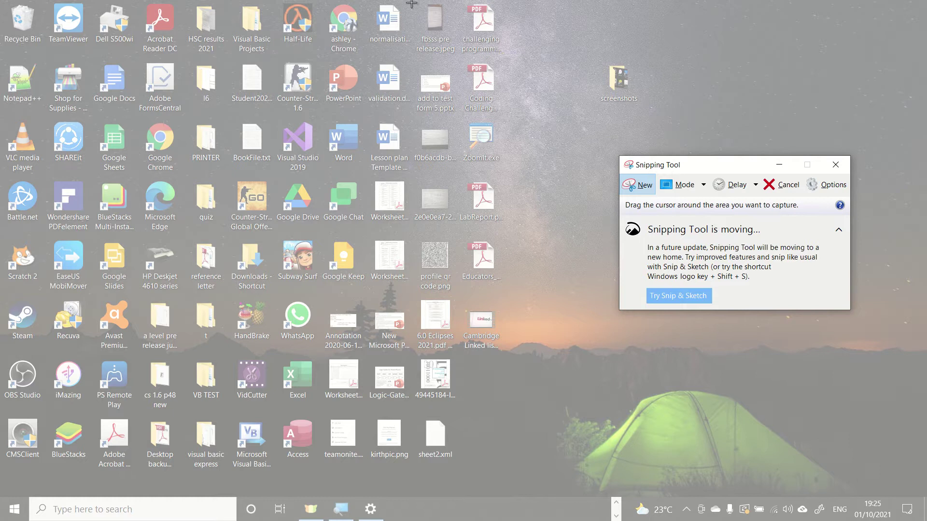
left_click_drag(411, 4, 513, 116)
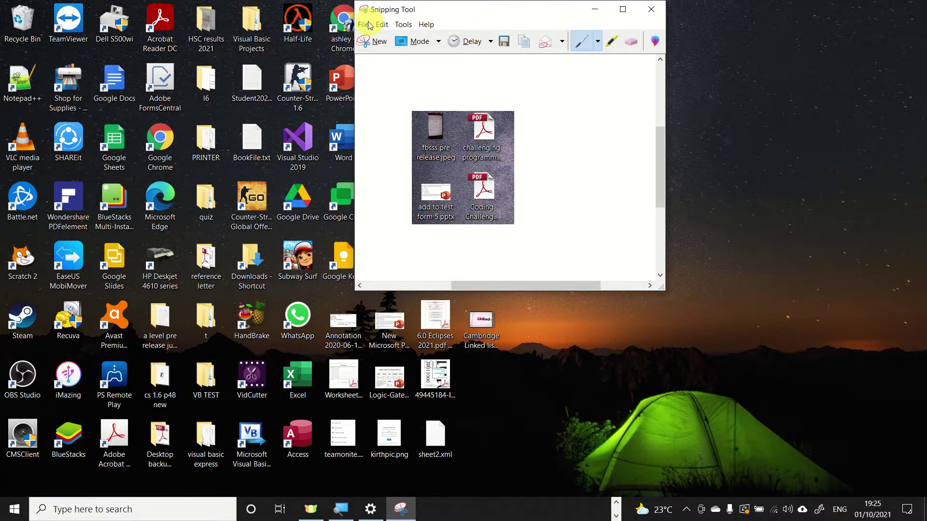
left_click(367, 24)
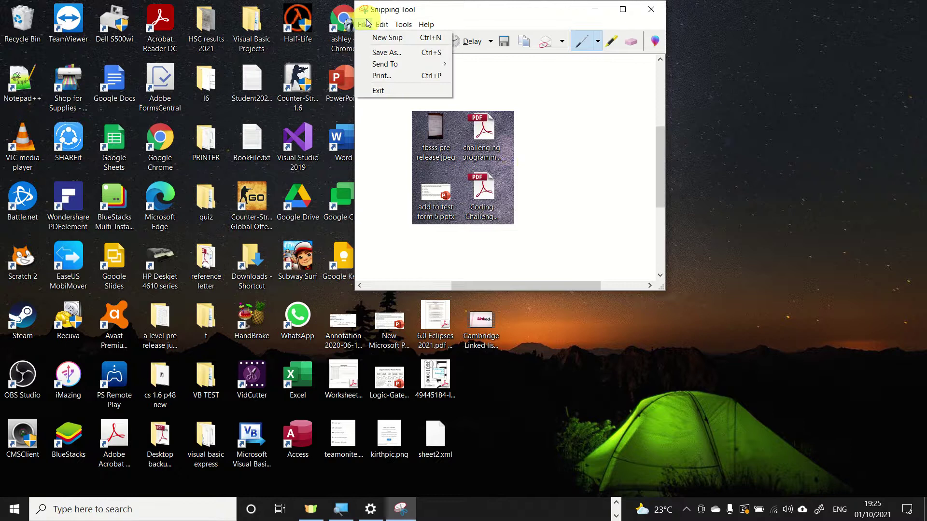
left_click(589, 182)
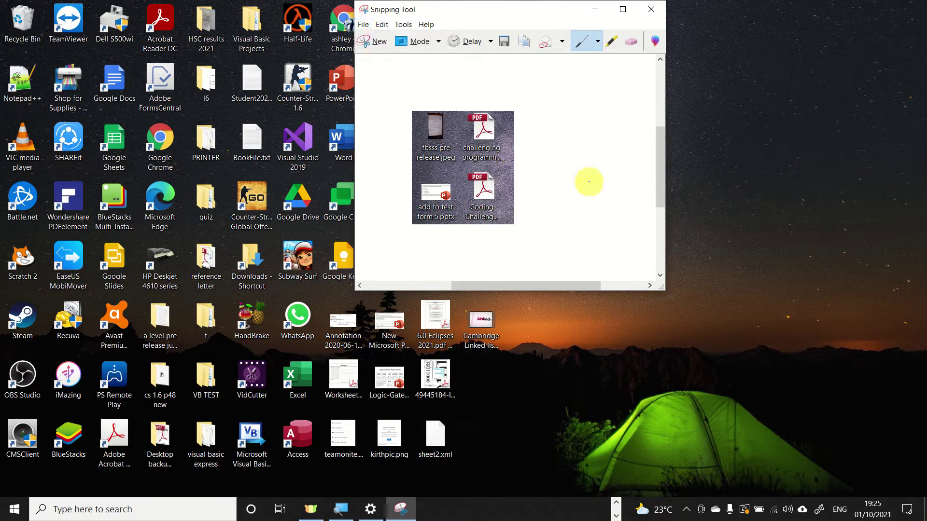
- Start saving the snip and choose the screenshots folder on the Desktop as its destination
key("ctrl+s")
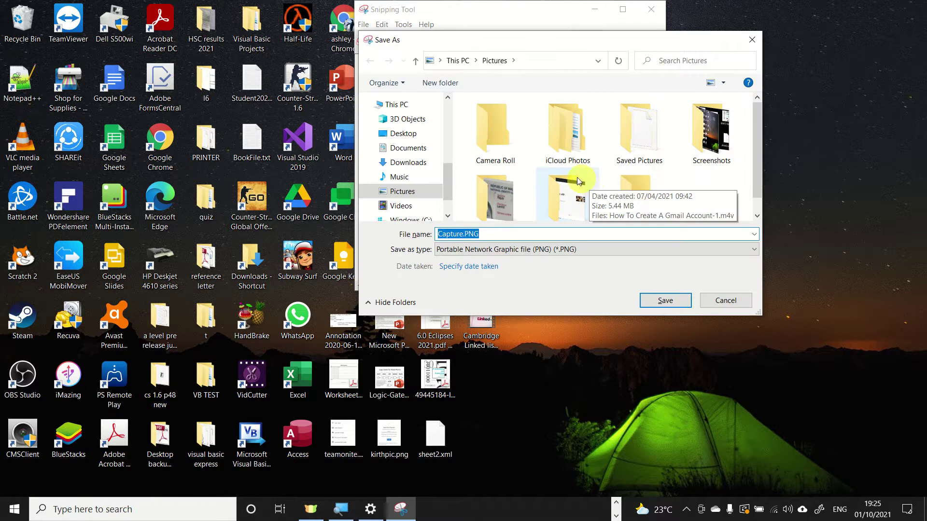
left_click(421, 136)
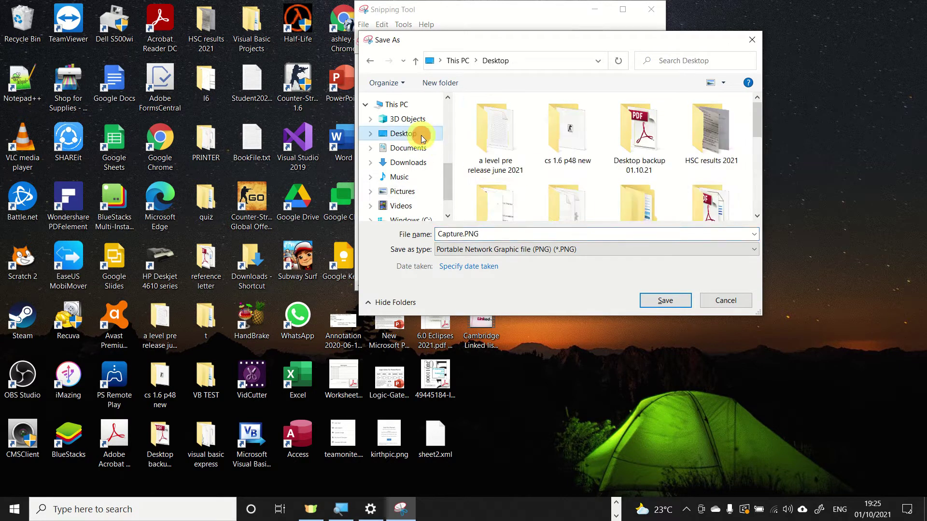
scroll(494, 131, "down", 5)
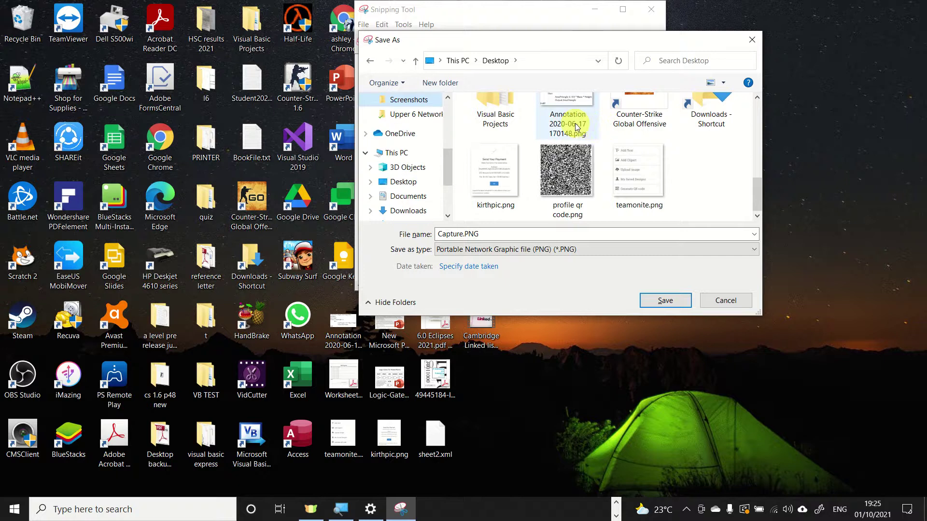
scroll(420, 126, "up", 4)
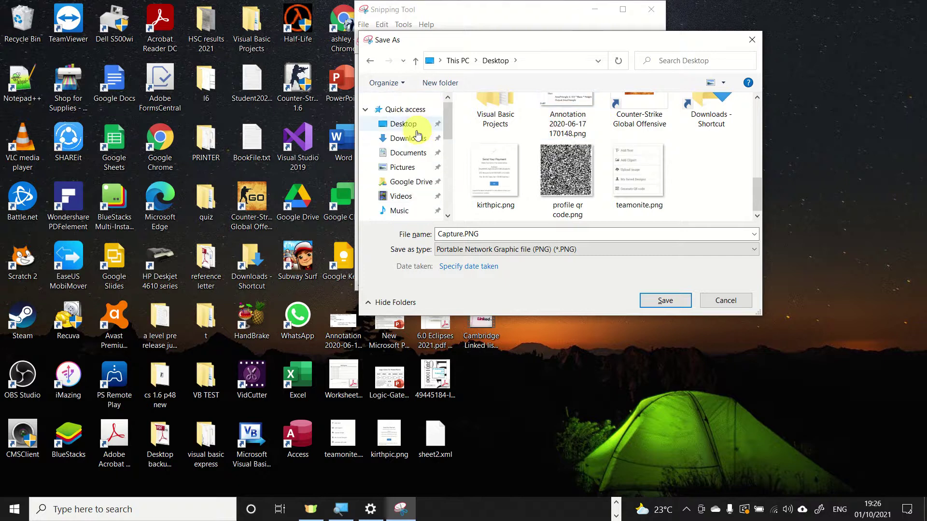
left_click(414, 127)
left_click(513, 122)
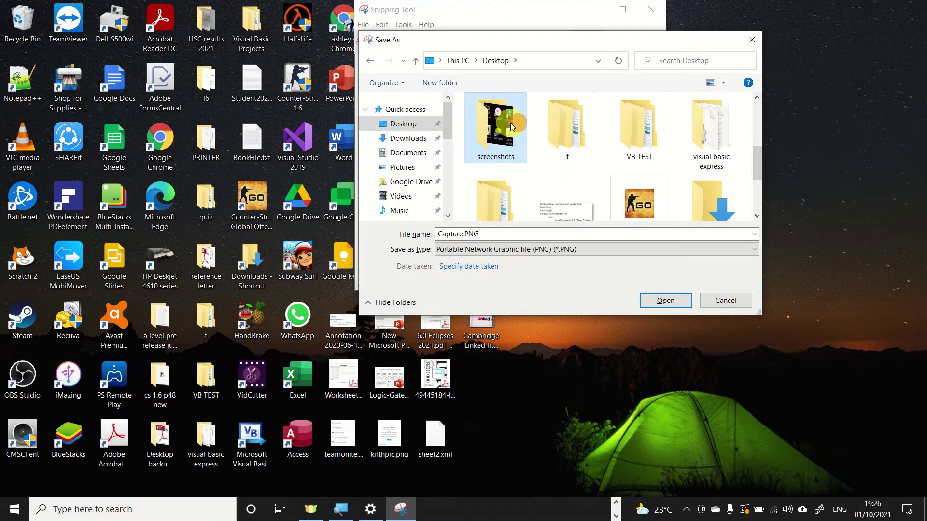
double_click(510, 122)
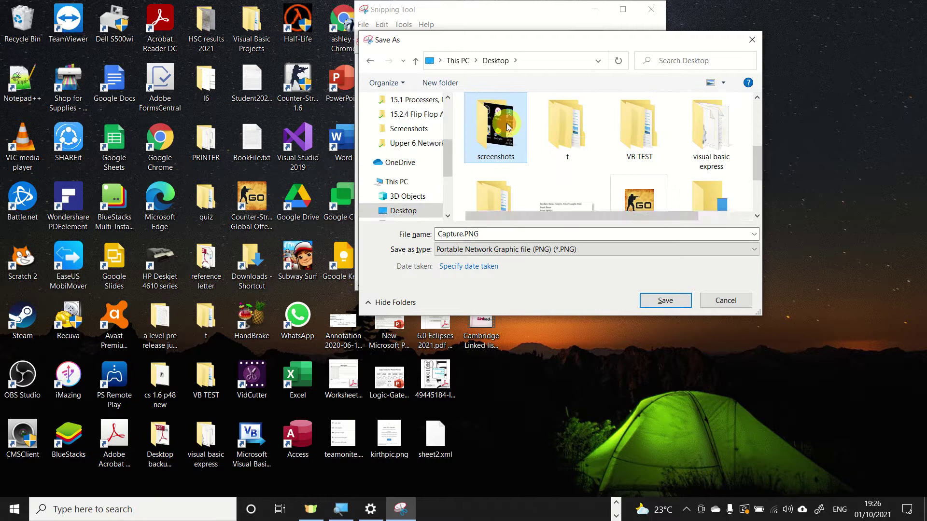
- Name the snip question2, save it as a PNG file and close Snipping Tool
left_click(498, 234)
type("qu")
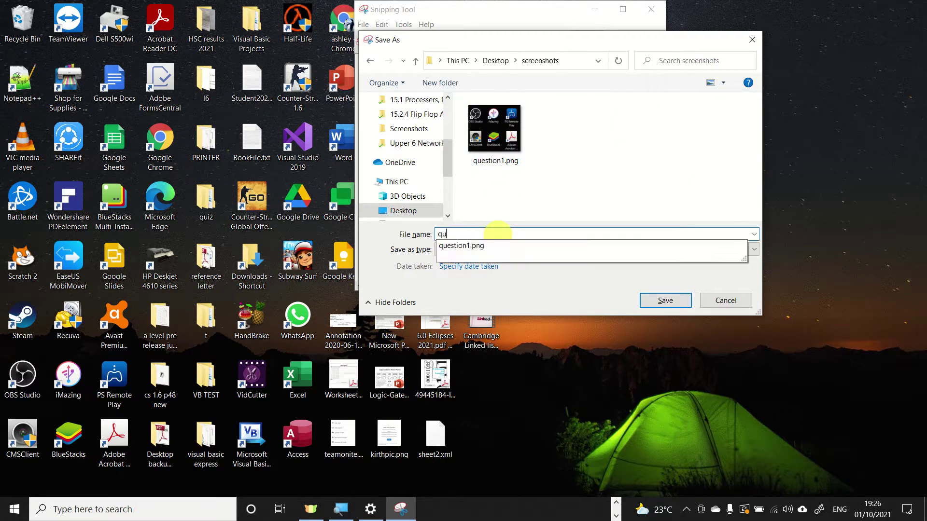
type("estion2")
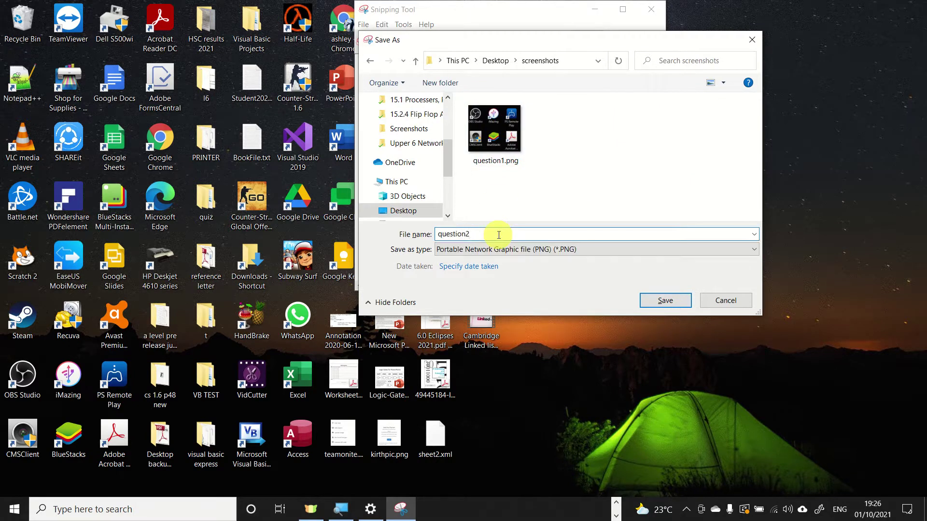
left_click(658, 301)
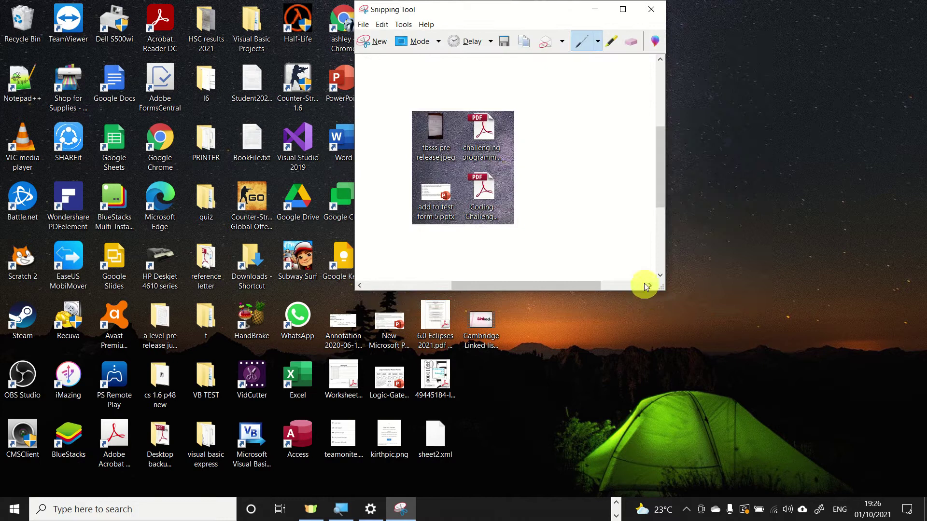
left_click(651, 9)
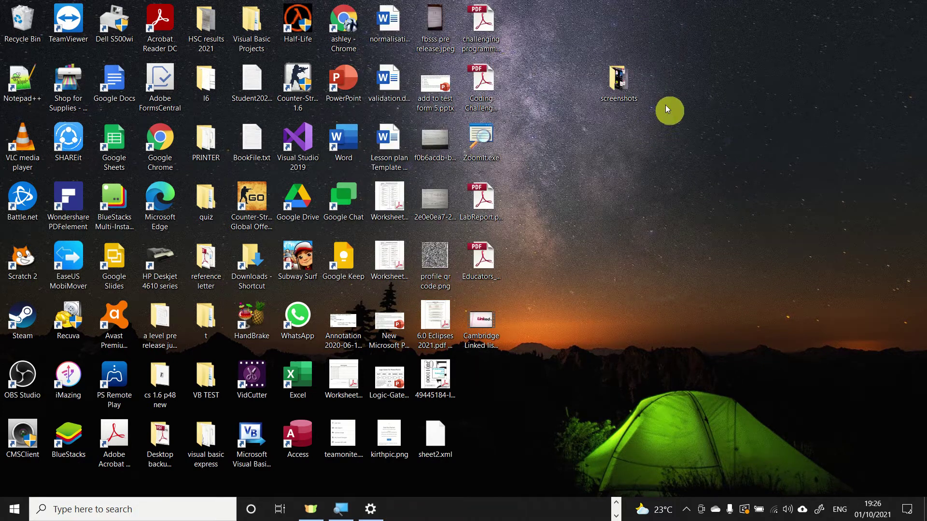
- View question2.PNG from the desktop's screenshots folder, then close the image viewer and the folder window
double_click(624, 83)
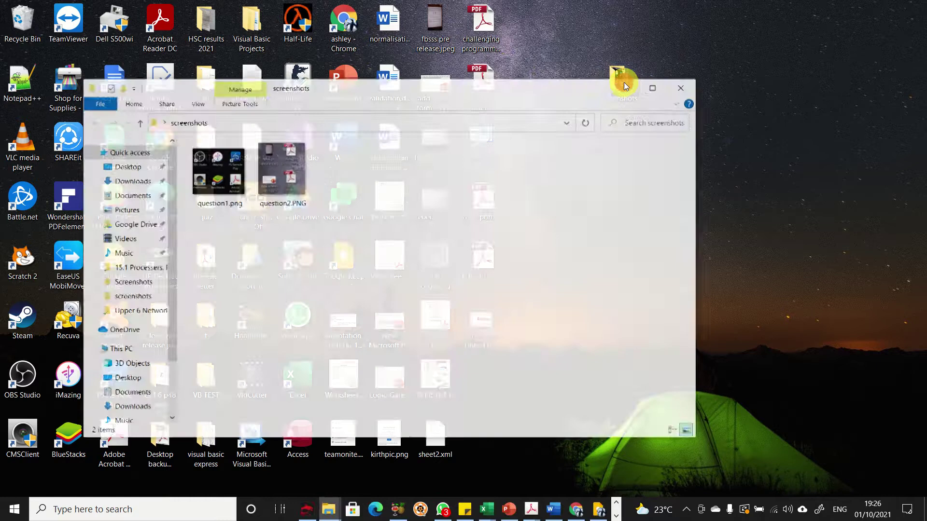
left_click(303, 207)
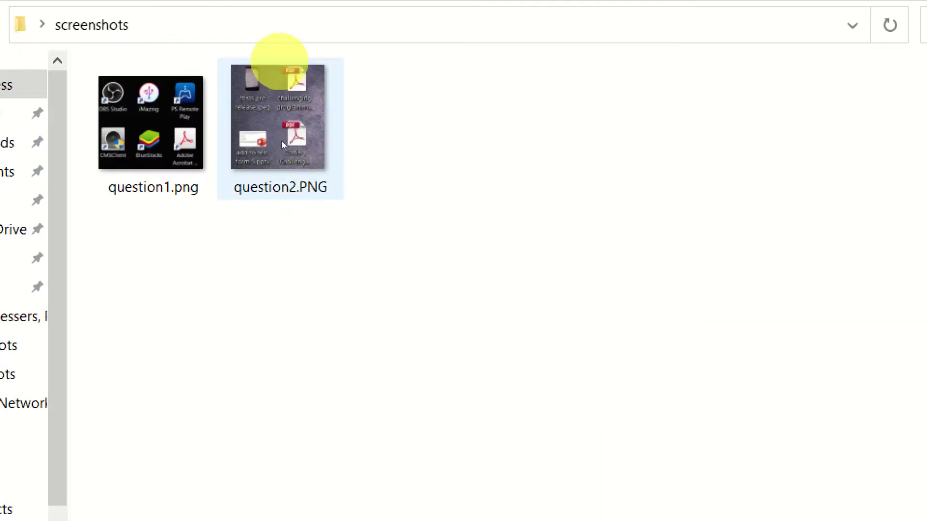
double_click(294, 175)
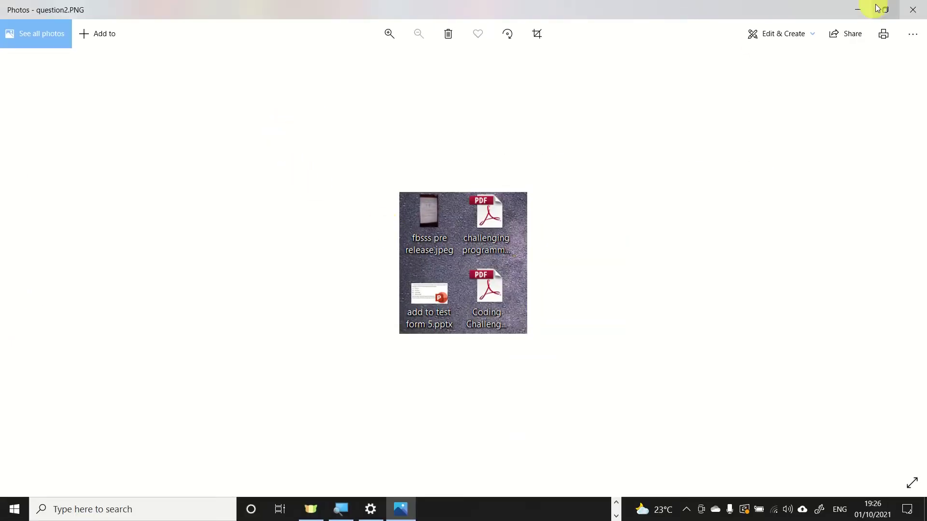
left_click(912, 10)
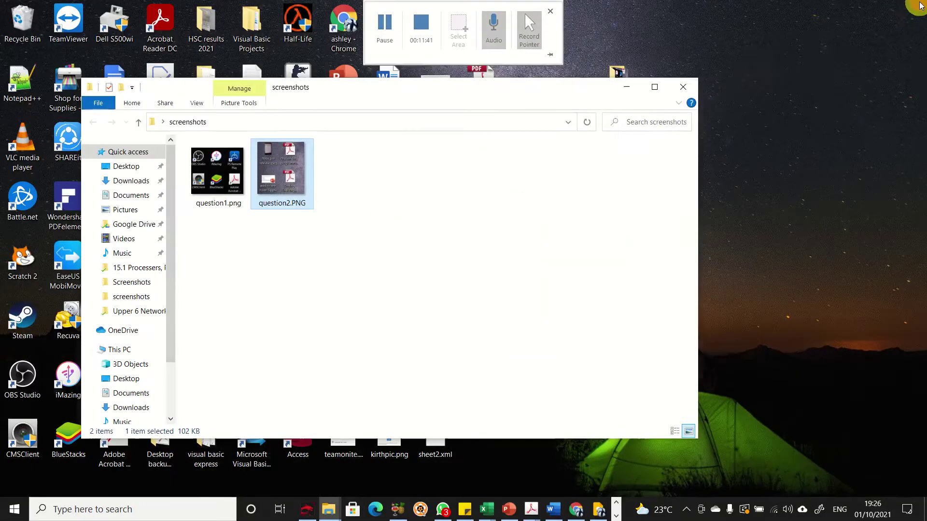
left_click(694, 88)
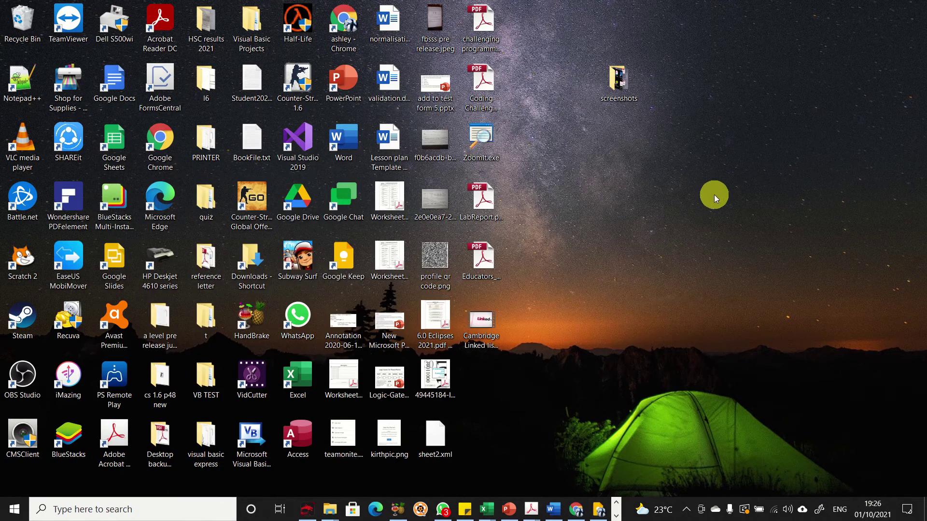